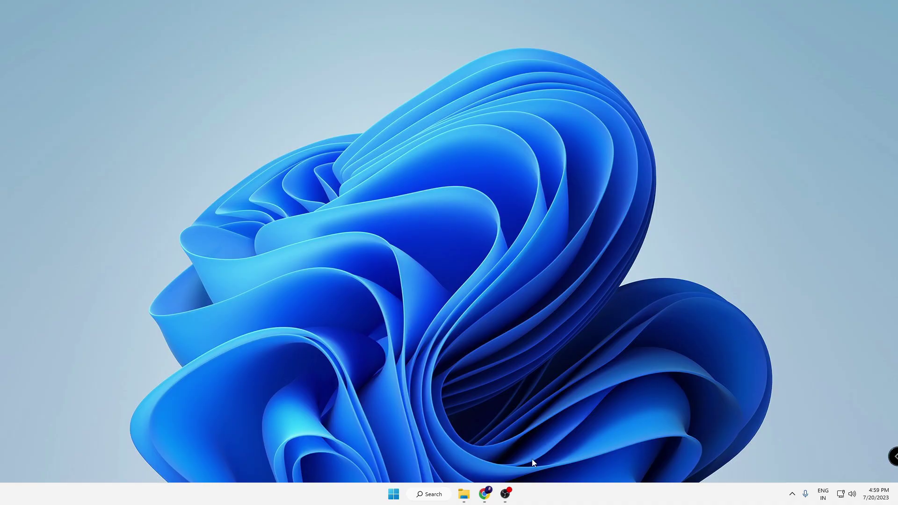
Step: Open Device Manager from the Win+X menu and centre its window on screen
left_click(842, 497)
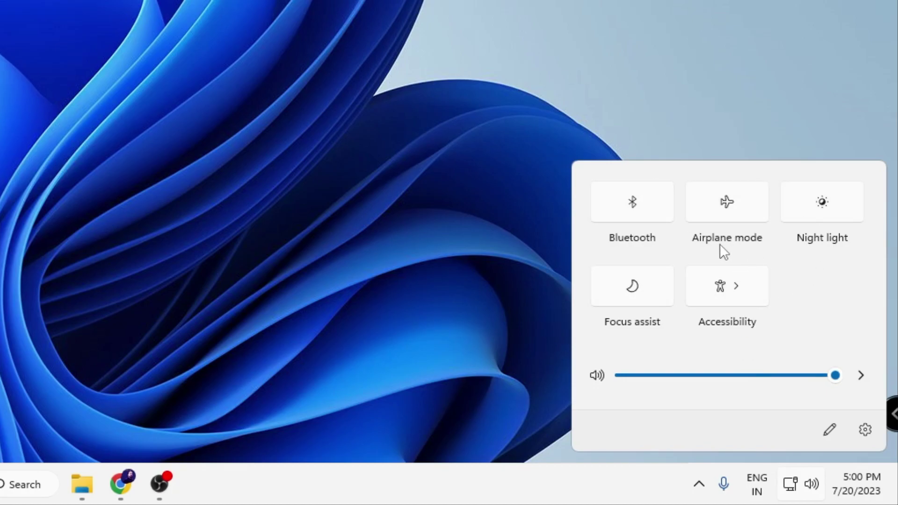
left_click(306, 184)
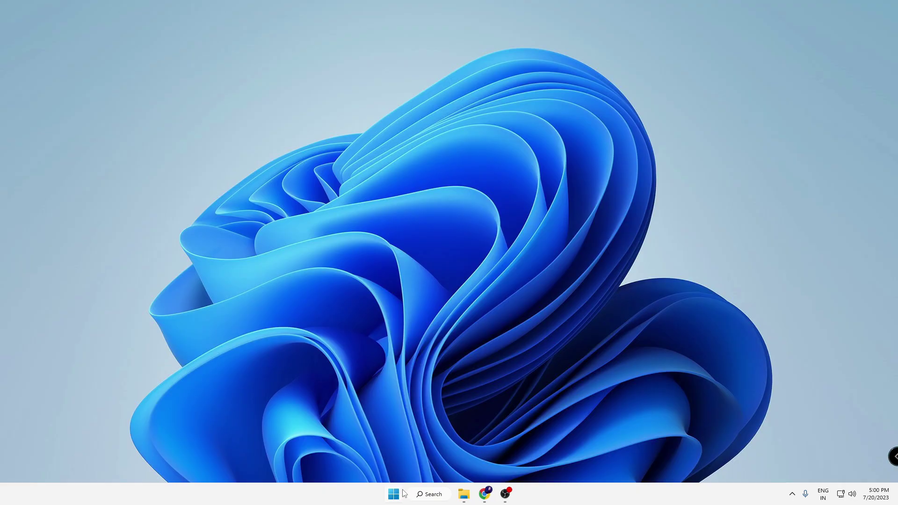
right_click(395, 496)
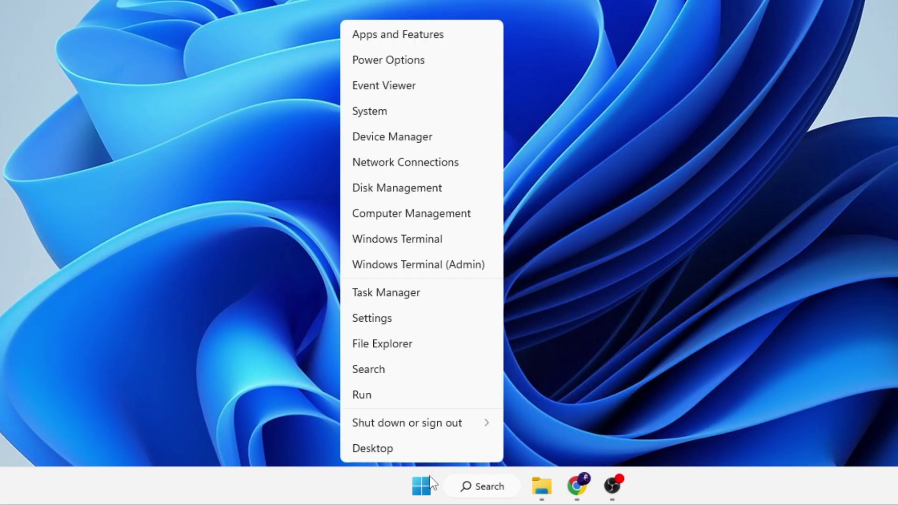
left_click(423, 138)
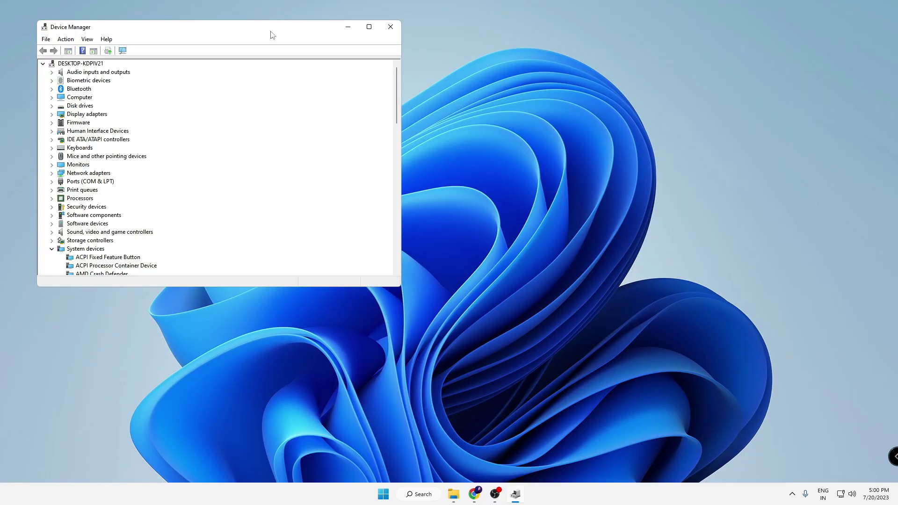
left_click_drag(273, 35, 462, 115)
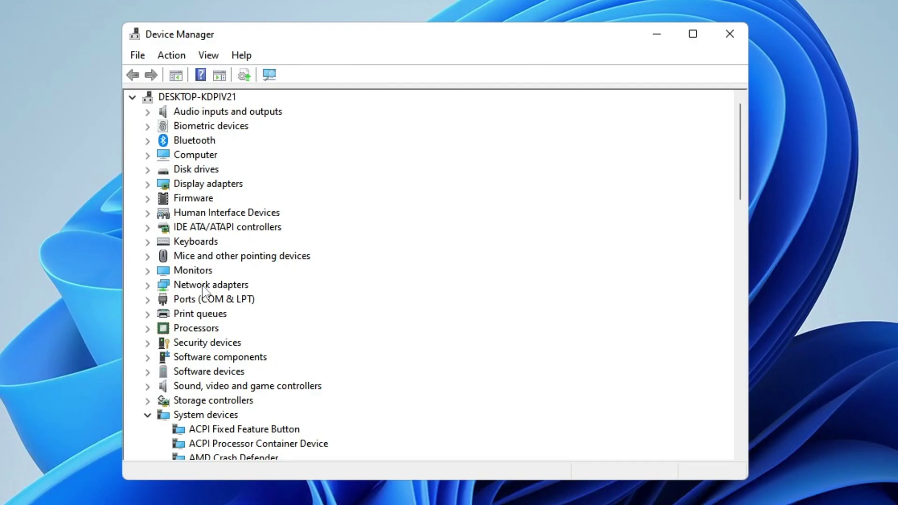
Step: Expand the Network adapters category and shift the Device Manager window down and right
double_click(206, 286)
scroll(253, 286, "down", 1)
scroll(257, 289, "down", 1)
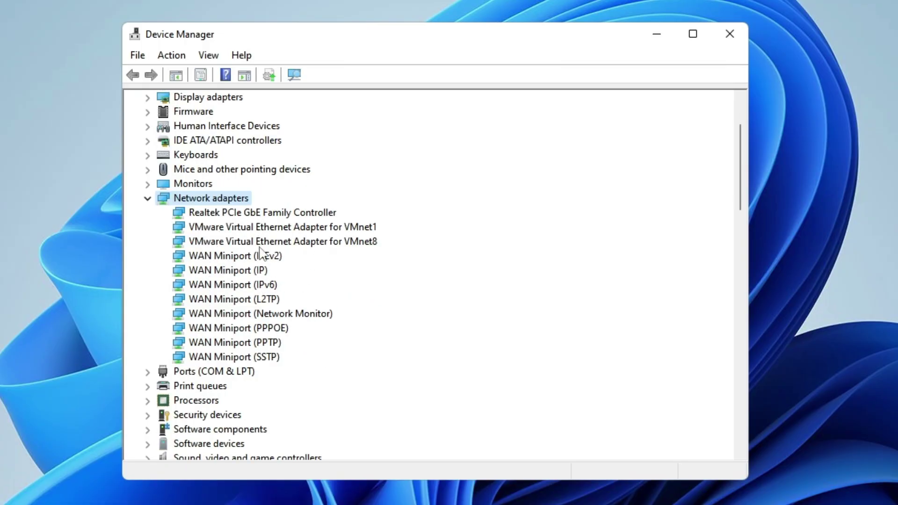
left_click_drag(439, 45, 486, 80)
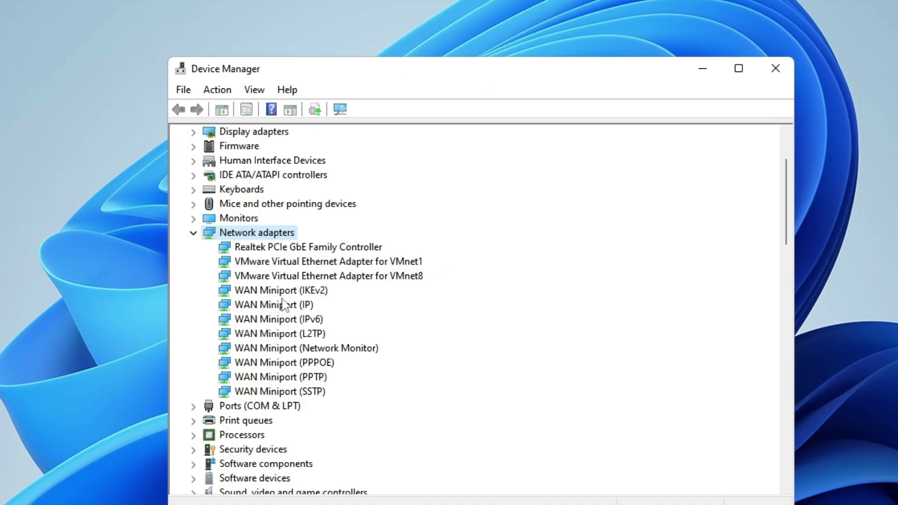
Step: Turn on Show hidden devices so greyed-out adapters like the TP-Link Wireless USB Adapter appear
left_click(257, 91)
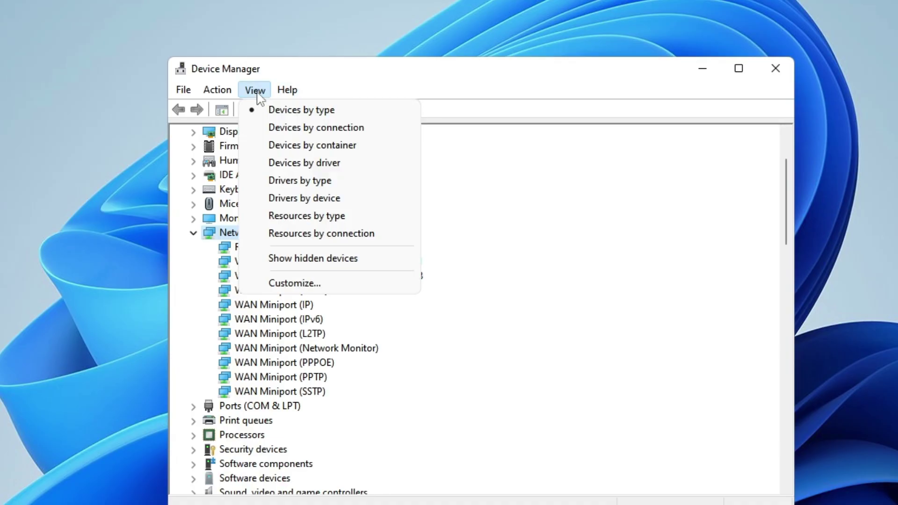
left_click(326, 263)
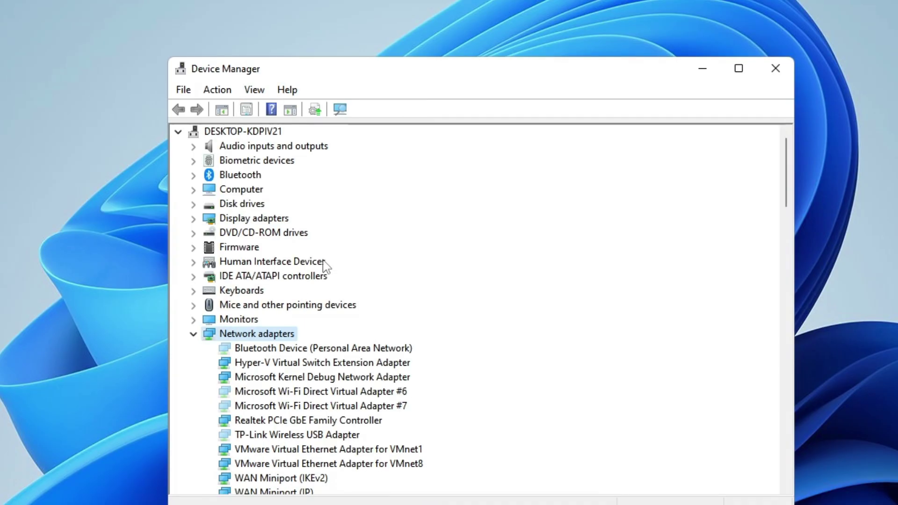
scroll(326, 266, "down", 1)
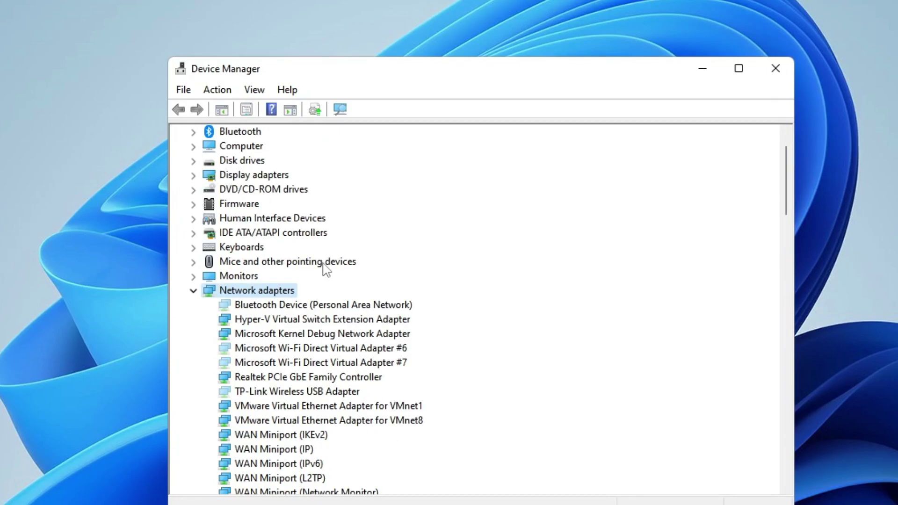
scroll(324, 263, "down", 2)
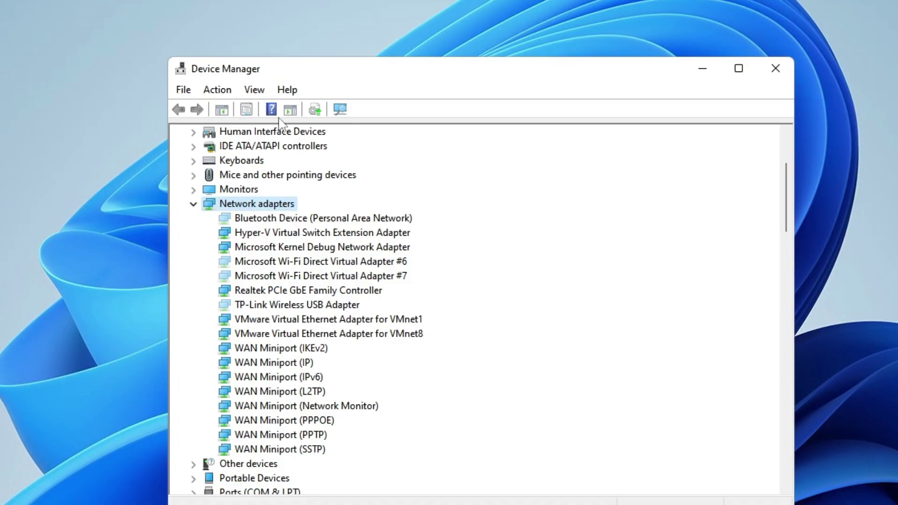
Step: Scan for hardware changes, select the Intel(R) Wi-Fi 6 AX200 160MHz adapter, then minimise Device Manager
left_click(225, 93)
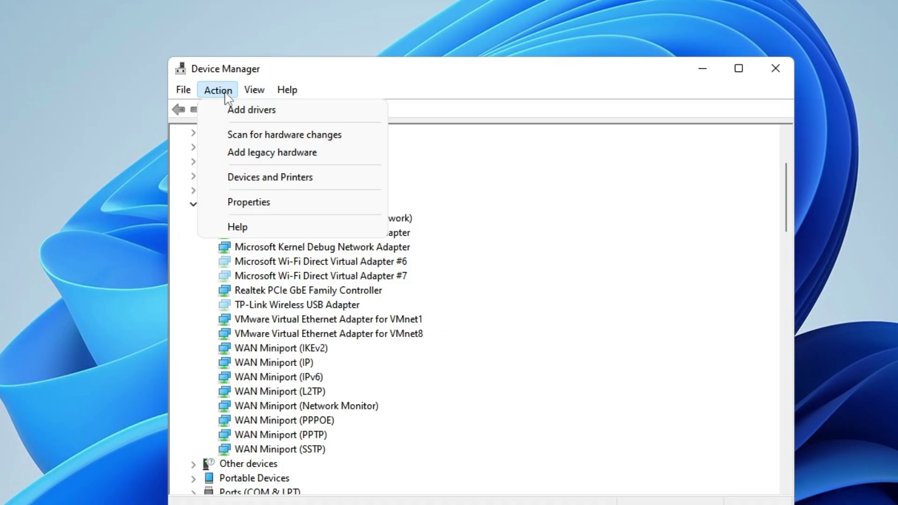
left_click(268, 135)
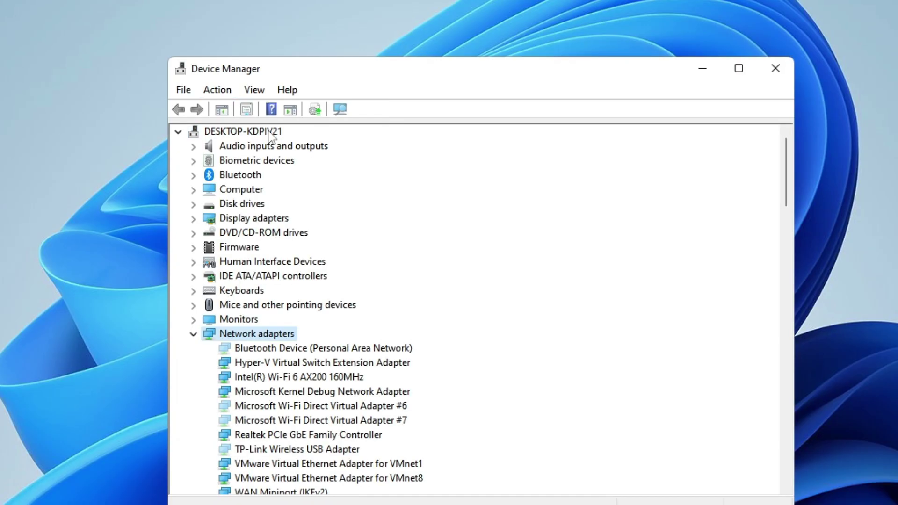
scroll(255, 189, "down", 3)
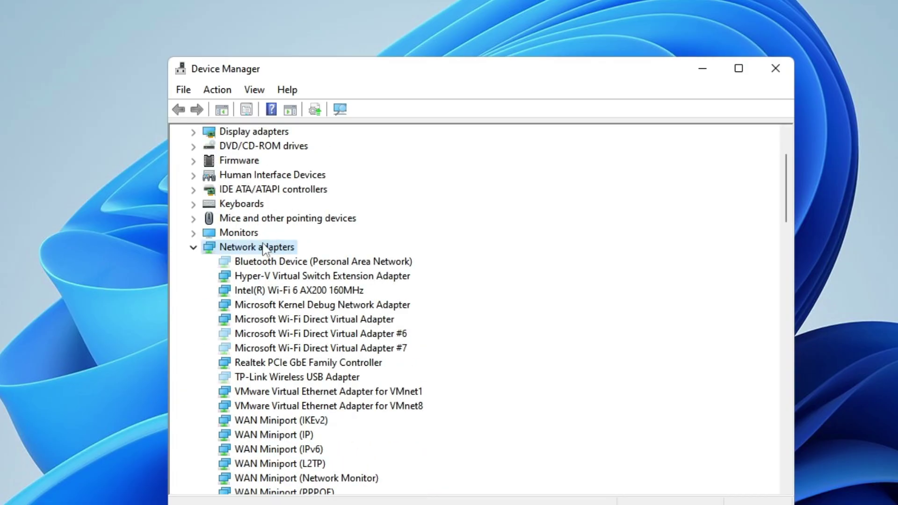
scroll(265, 250, "down", 1)
left_click(303, 253)
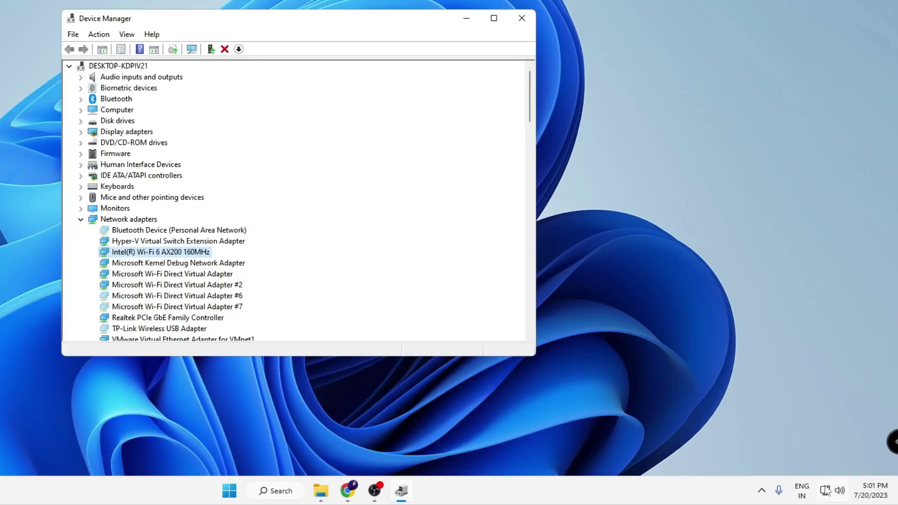
left_click(827, 491)
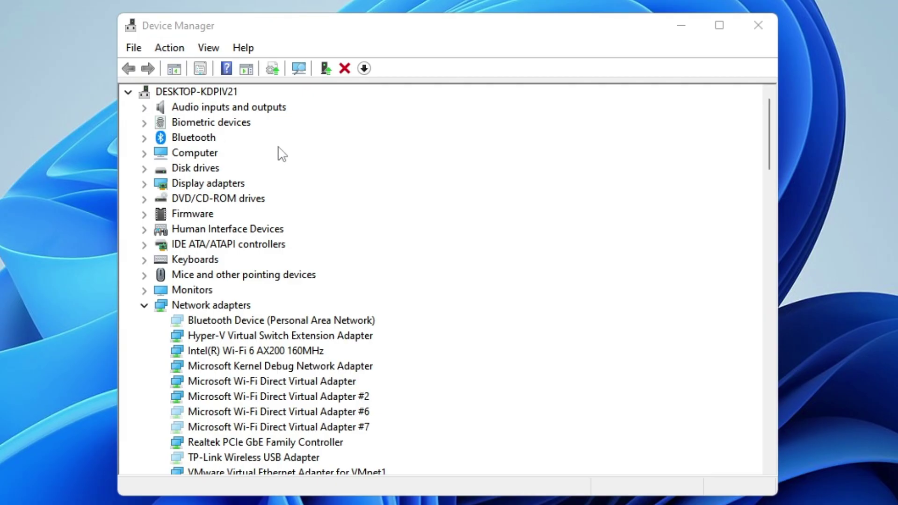
left_click(681, 28)
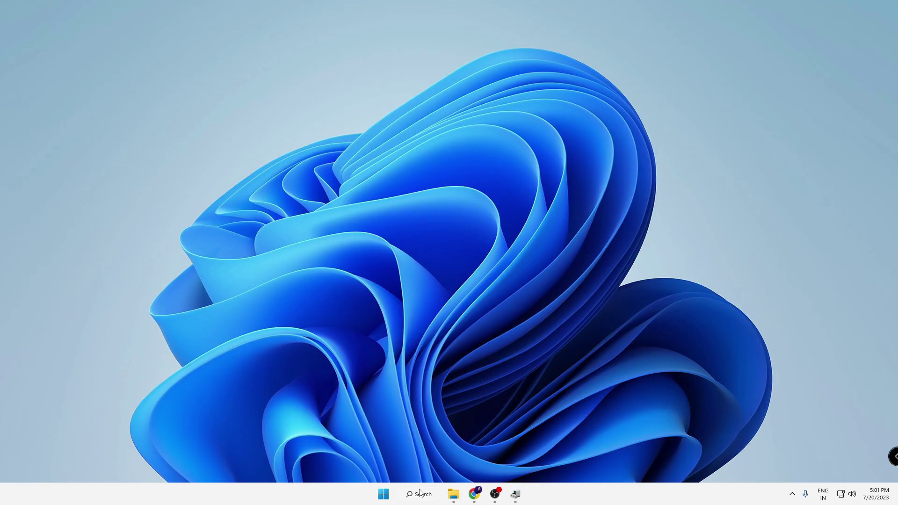
Step: Search 'troub' to reach Troubleshoot settings and scroll Other troubleshooters down to Network Adapter
left_click(420, 493)
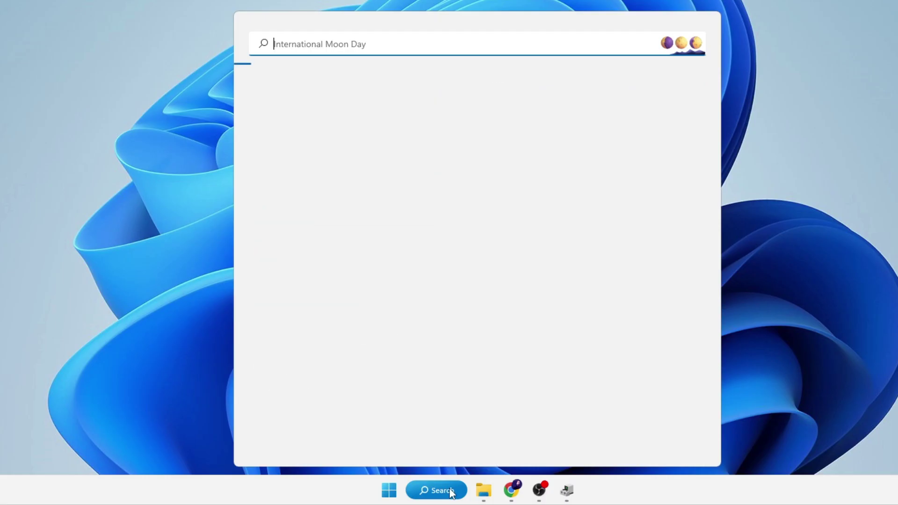
type("trou")
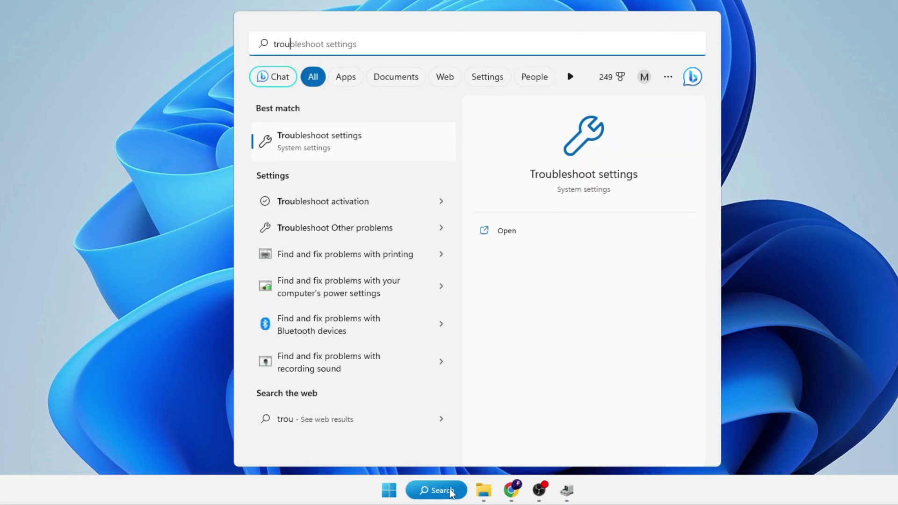
type("b")
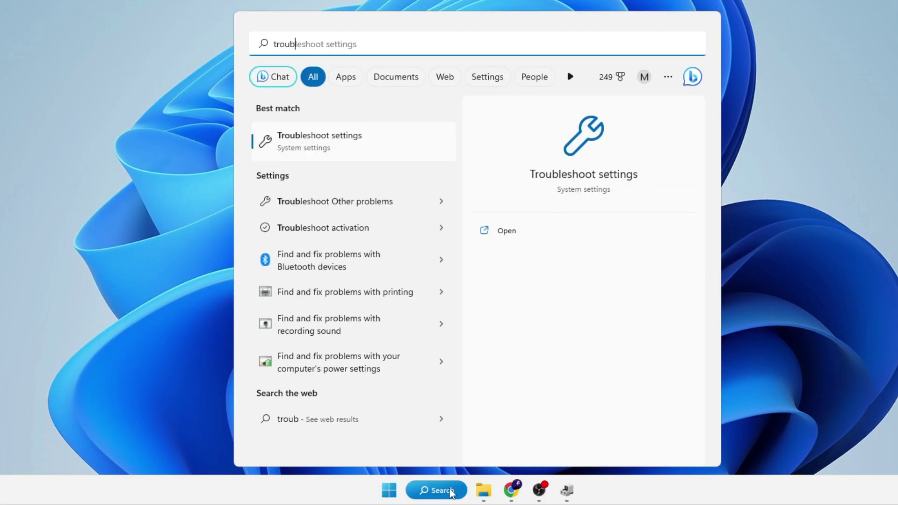
left_click(348, 143)
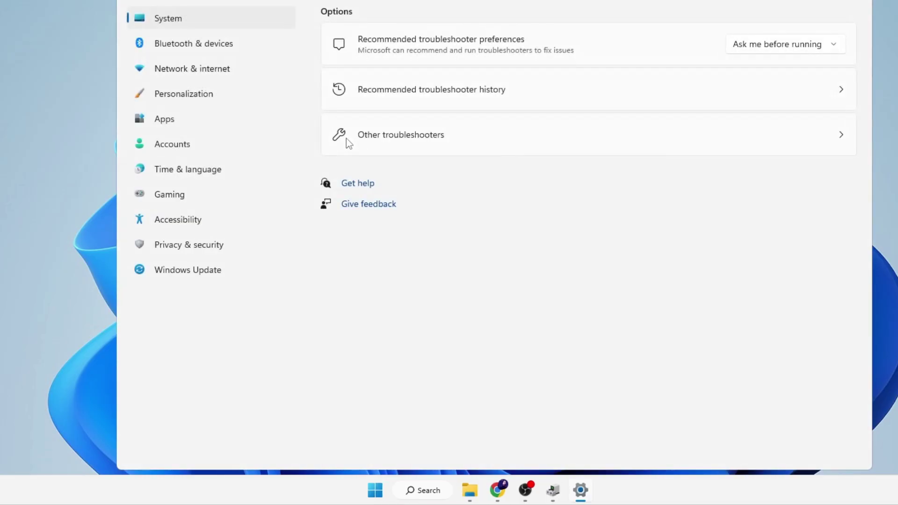
left_click(414, 135)
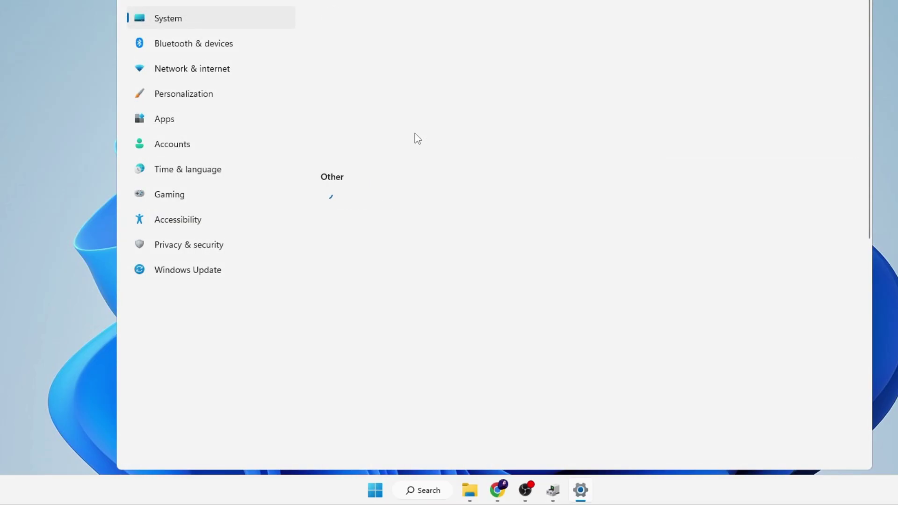
scroll(414, 133, "down", 5)
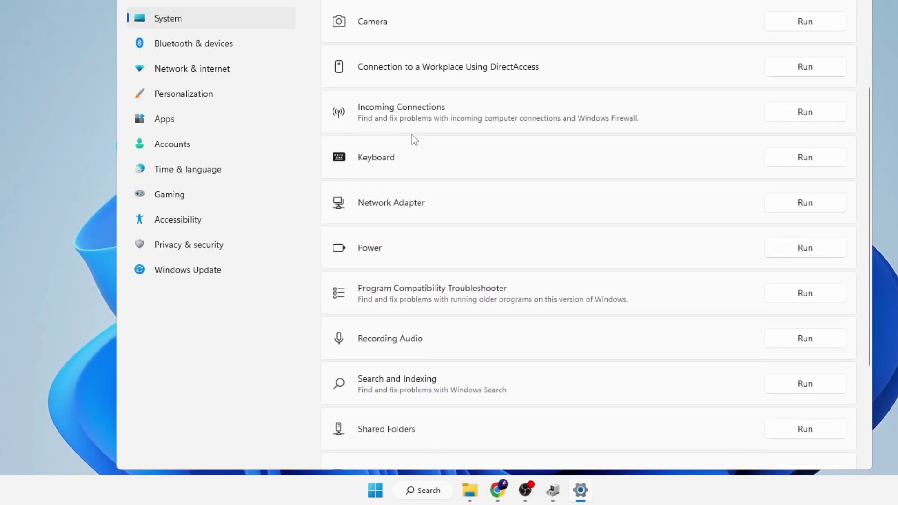
scroll(412, 135, "down", 2)
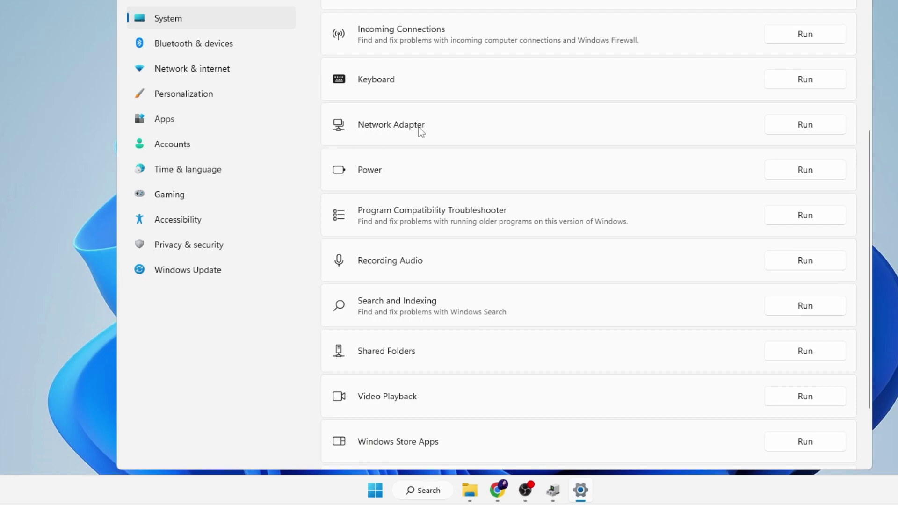
Step: Run the Network Adapter troubleshooter on Wi-Fi, closing it at the wireless-connection prompt
left_click(802, 125)
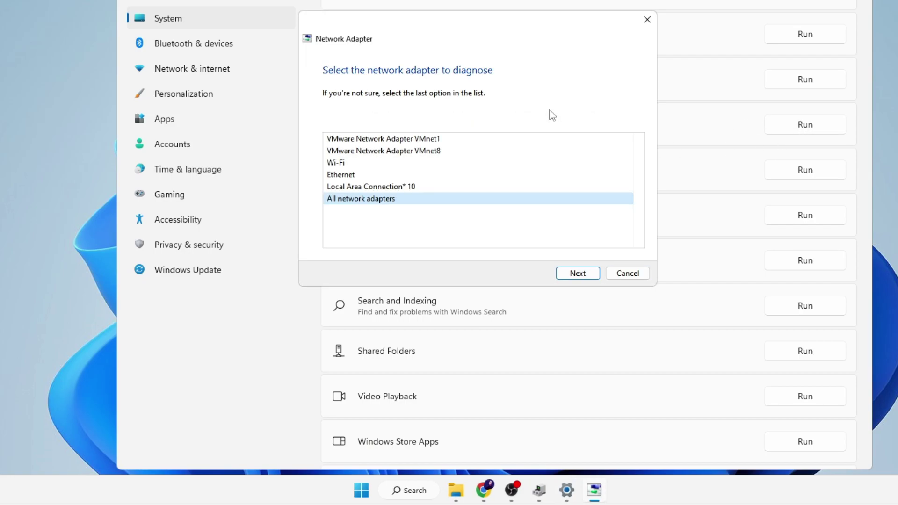
left_click(348, 162)
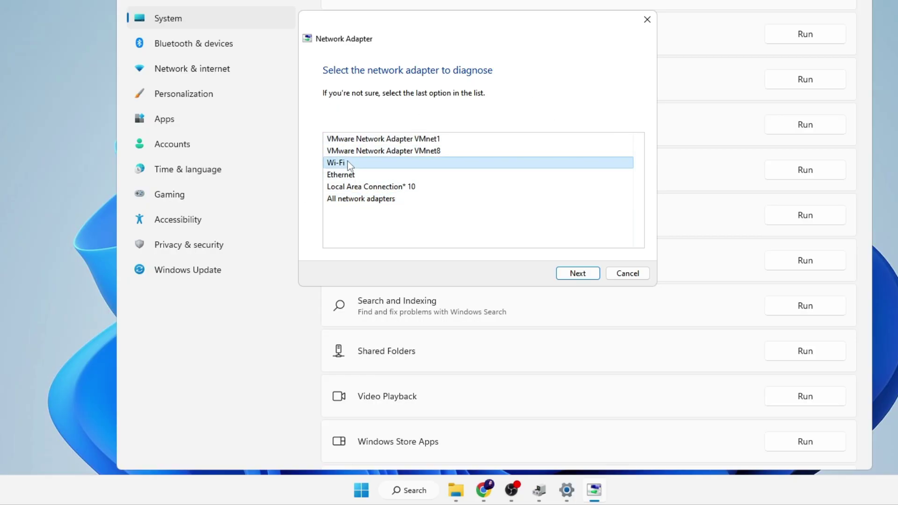
left_click(584, 274)
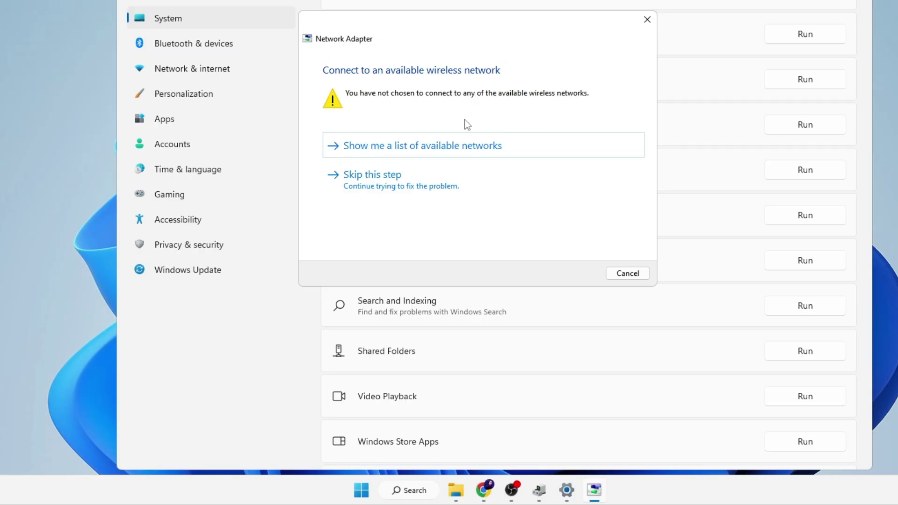
left_click(645, 271)
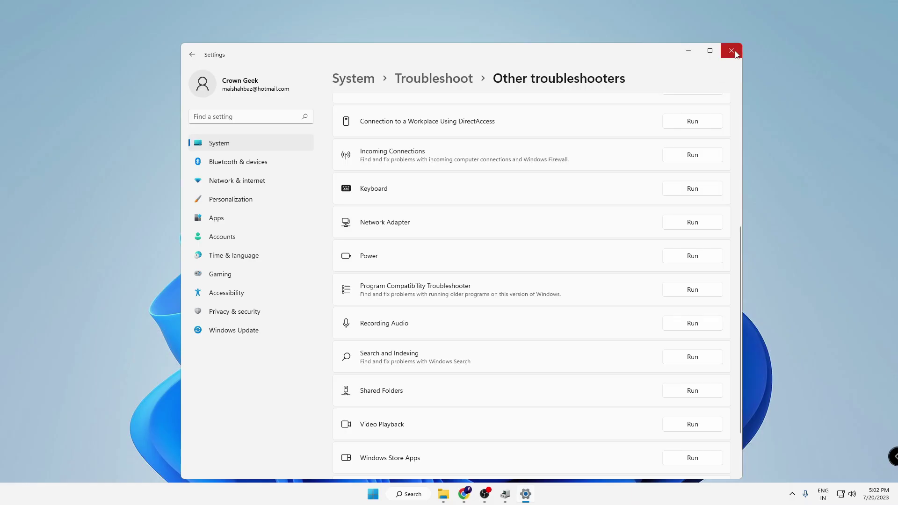
Step: Close Settings and launch Command Prompt as administrator from a 'cmd' search
left_click(732, 51)
left_click(433, 498)
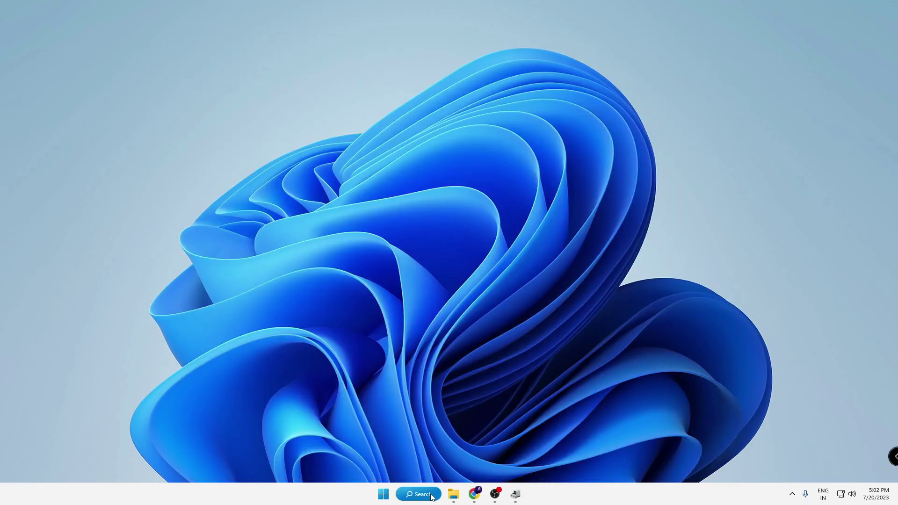
type("cmd")
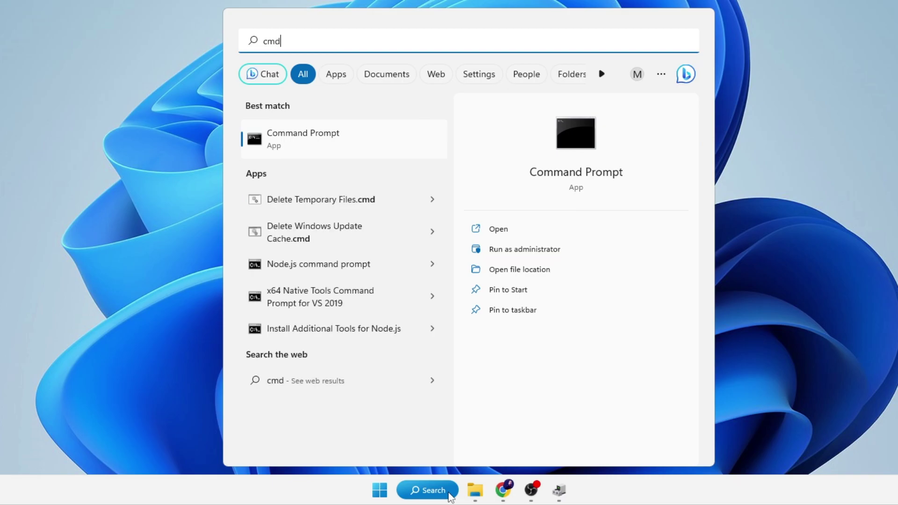
right_click(336, 126)
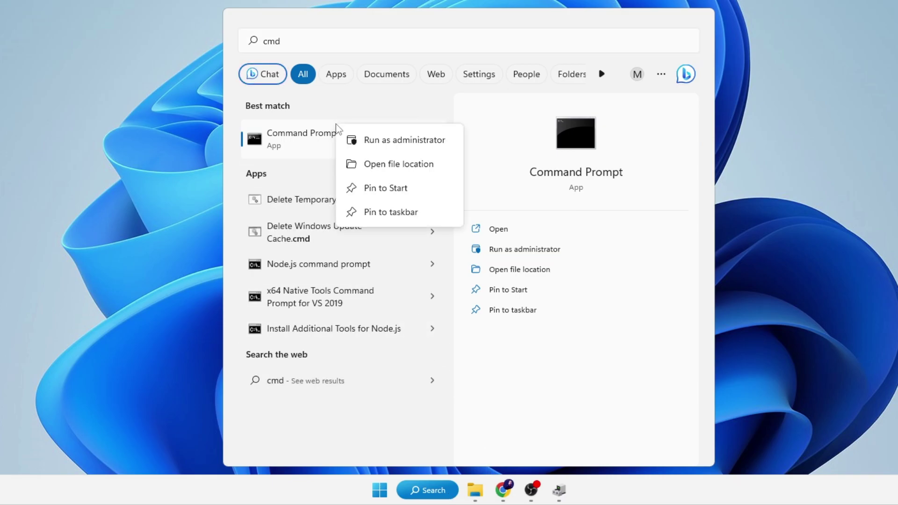
left_click(398, 141)
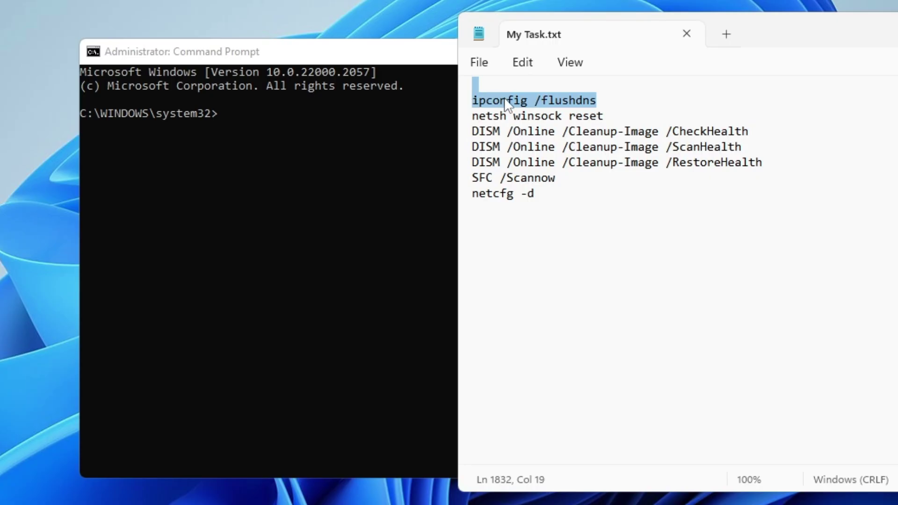
Step: Copy ipconfig /flushdns from the notes and run it in Command Prompt
right_click(462, 172)
left_click(482, 217)
left_click(267, 122)
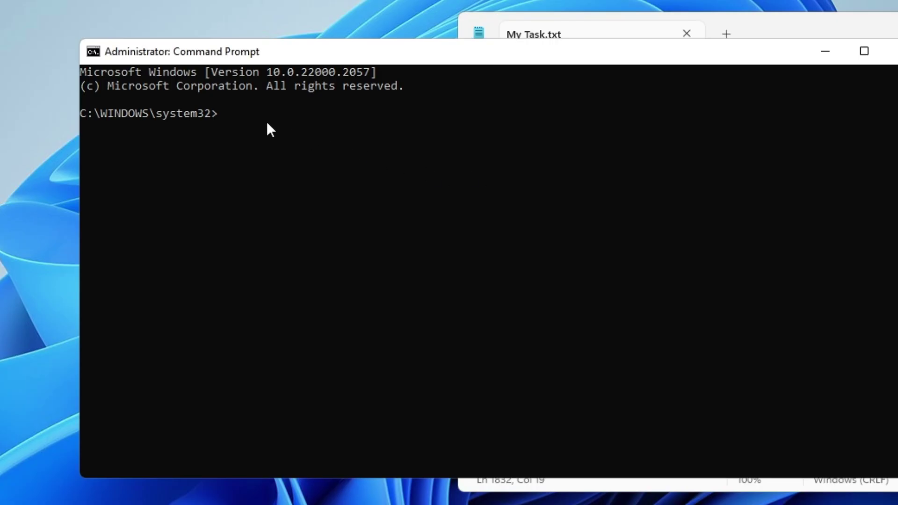
right_click(262, 118)
key("Return")
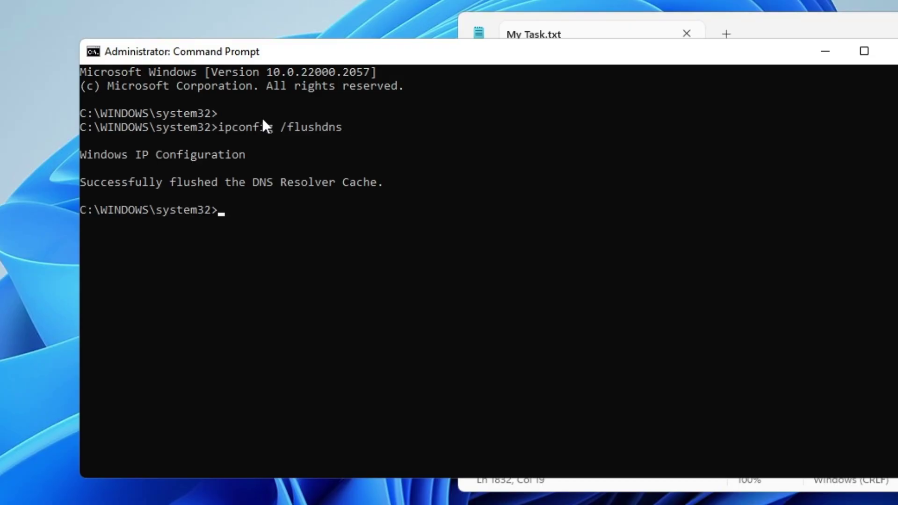
Step: Copy netsh winsock reset from the notes and run it in Command Prompt
key("alt+Tab")
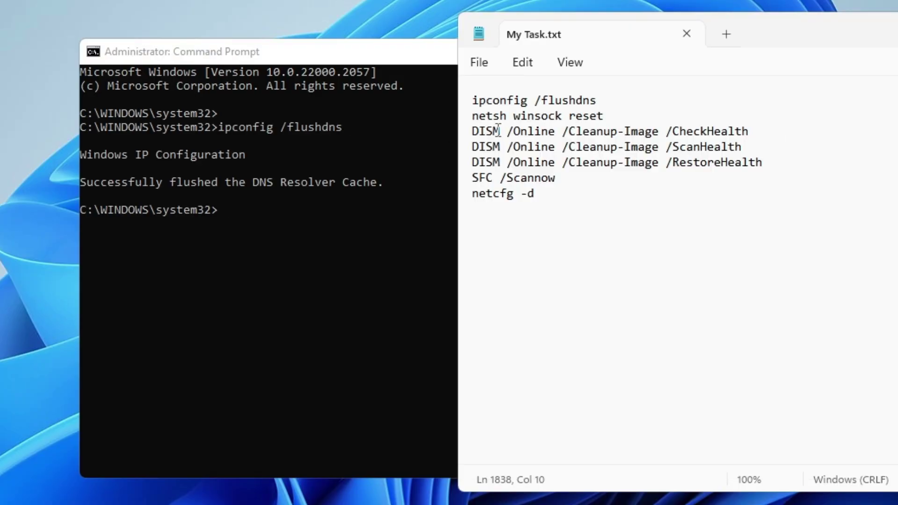
left_click_drag(472, 115, 603, 116)
right_click(590, 118)
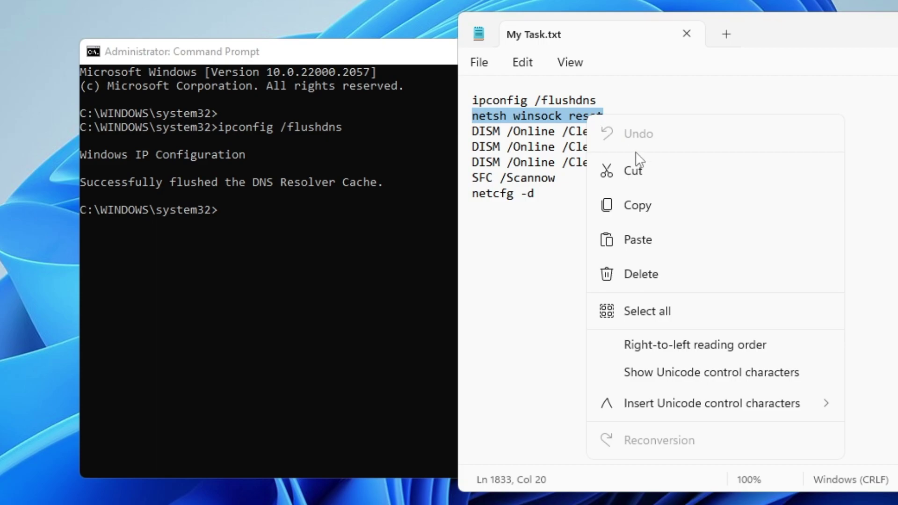
left_click(641, 205)
right_click(323, 217)
key("Return")
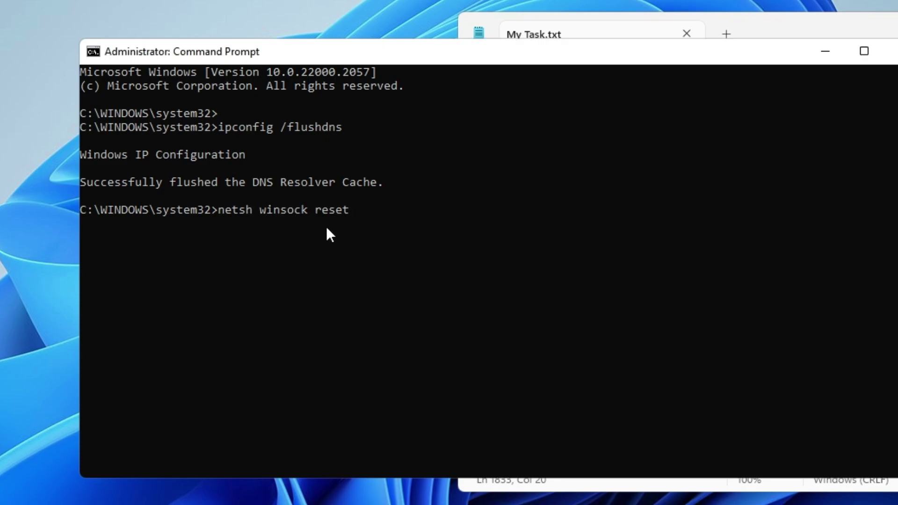
Step: Copy the DISM CheckHealth line and run it at the prompt
left_click(695, 182)
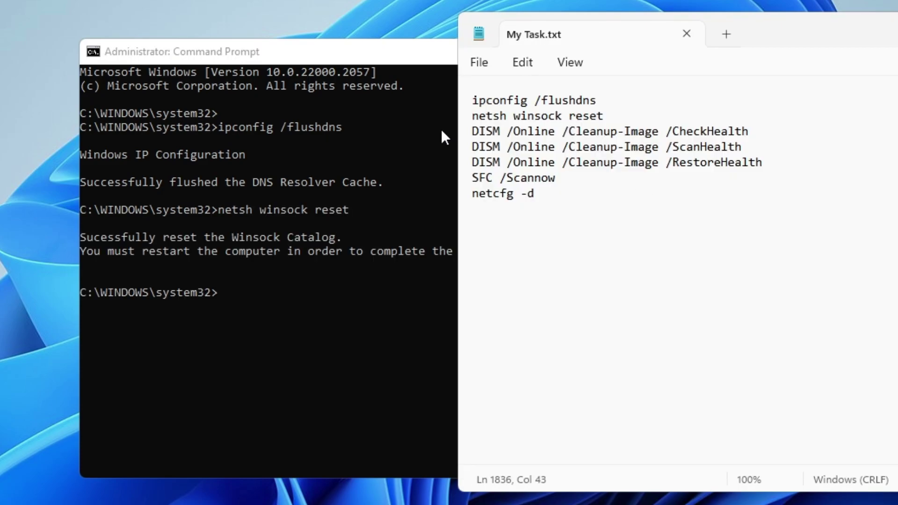
mouse_move(469, 139)
left_mouse_down()
mouse_move(579, 129)
mouse_move(471, 131)
left_mouse_up()
key("ctrl+c")
right_click(340, 305)
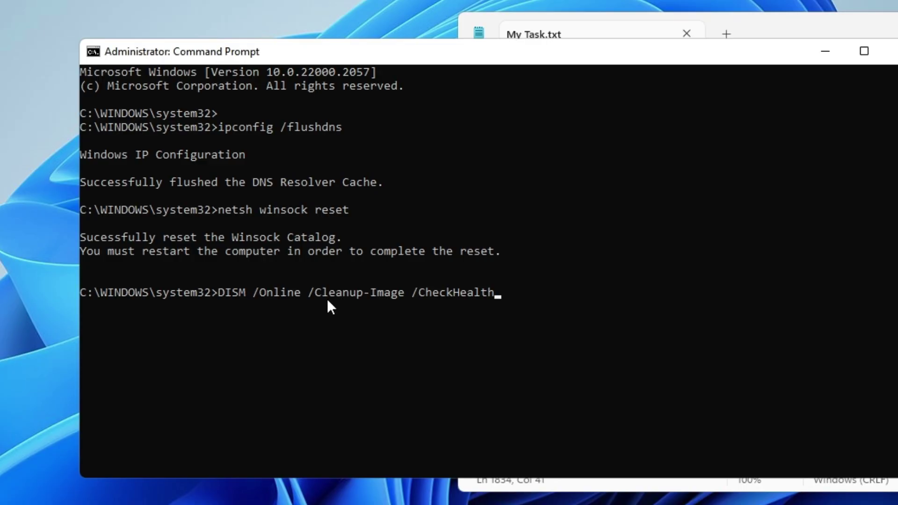
key("Return")
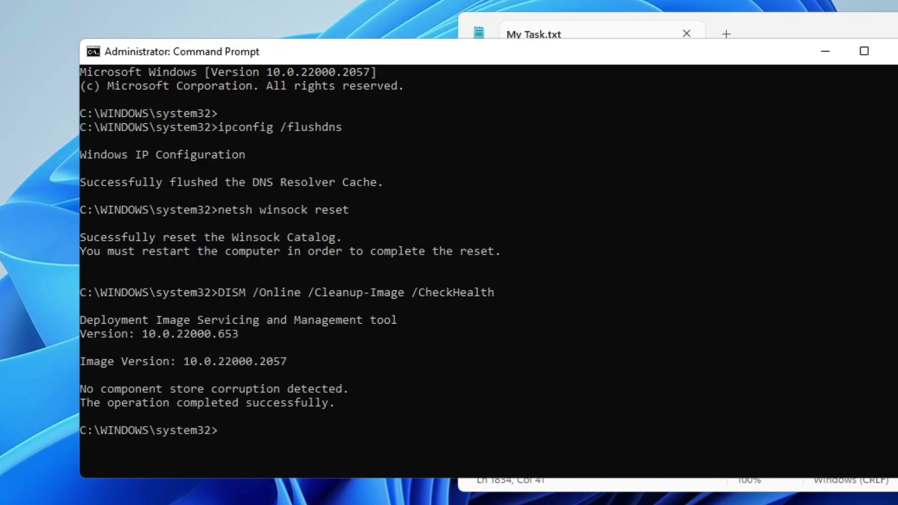
Step: Copy the DISM ScanHealth line from the notes and start it at the prompt
left_click(608, 26)
left_click(736, 208)
left_click_drag(471, 146, 500, 147)
triple_click(473, 147)
right_click(618, 142)
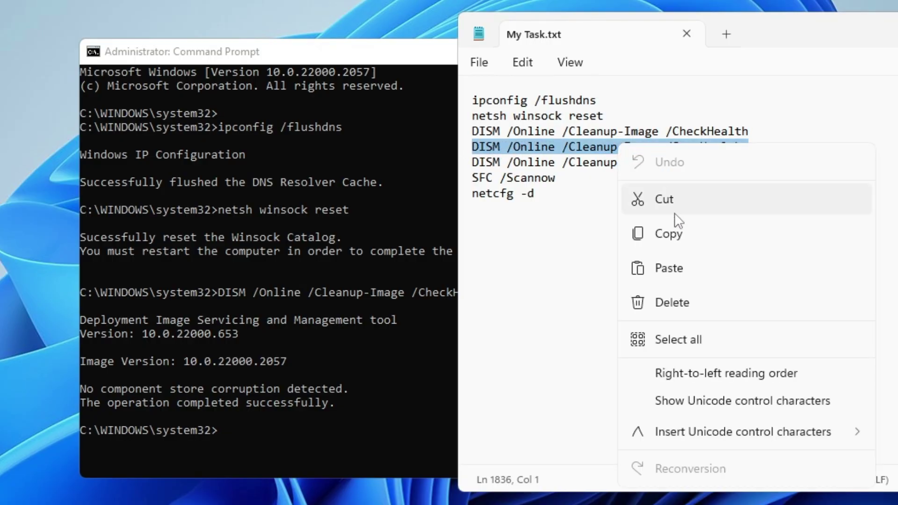
left_click(673, 233)
scroll(355, 426, "down", 2)
left_click(259, 350)
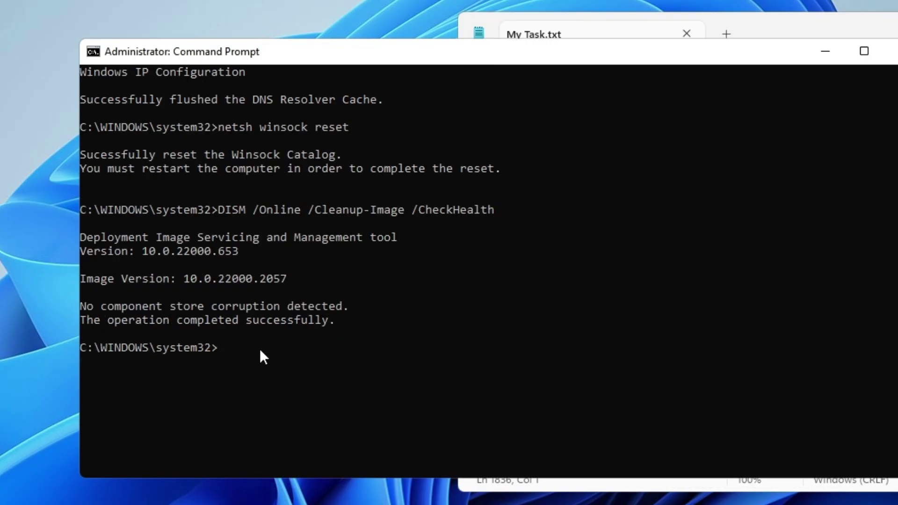
right_click(260, 349)
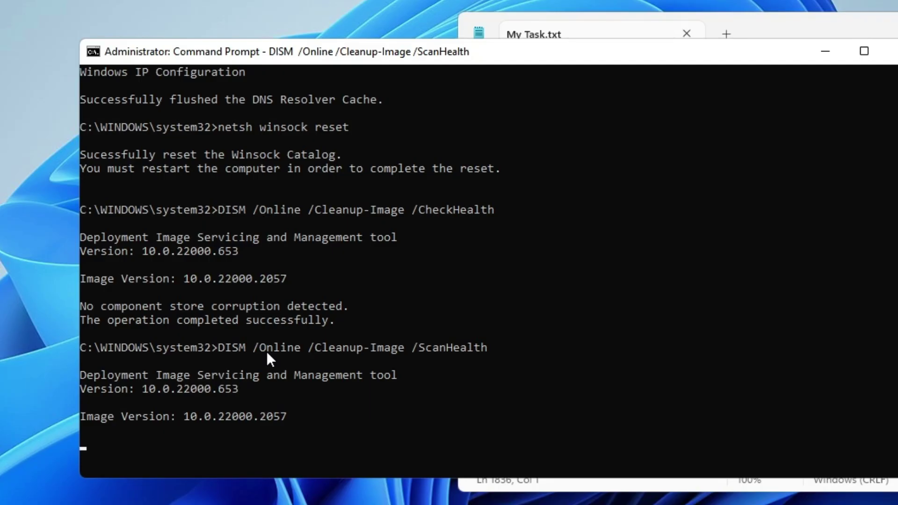
scroll(269, 335, "down", 2)
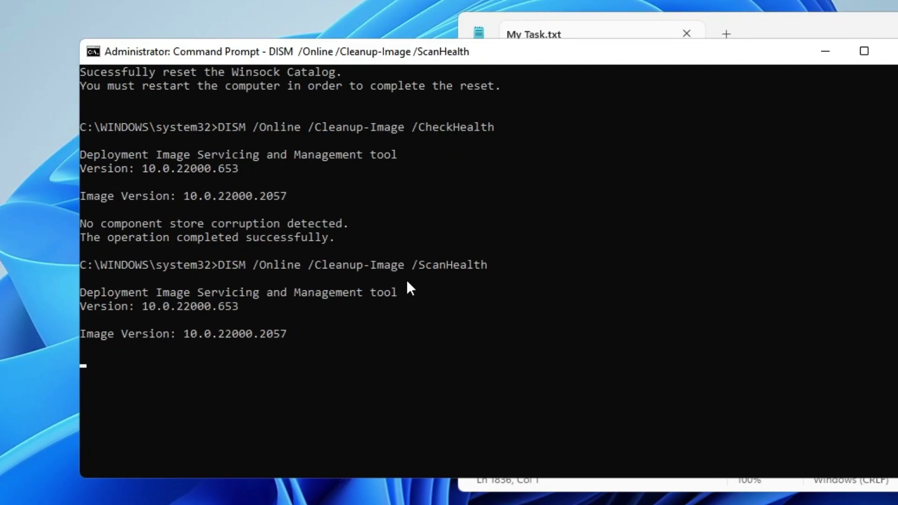
Step: Check the ScanHealth progress, then minimise Command Prompt and the notes window
key("alt+Tab")
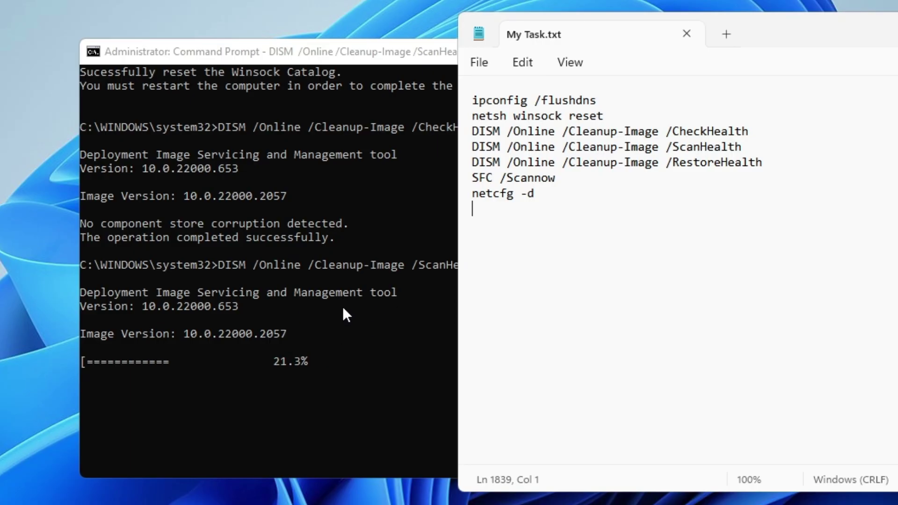
left_click(391, 196)
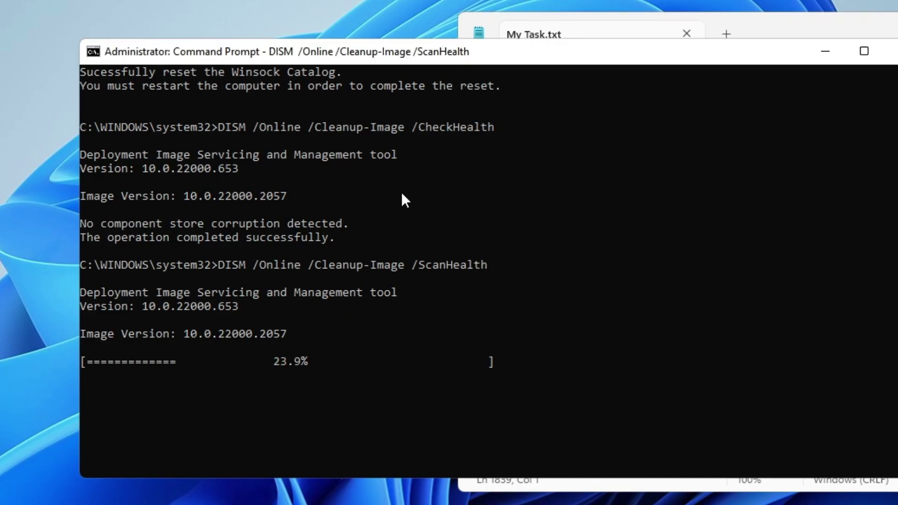
left_click(825, 51)
left_click(706, 129)
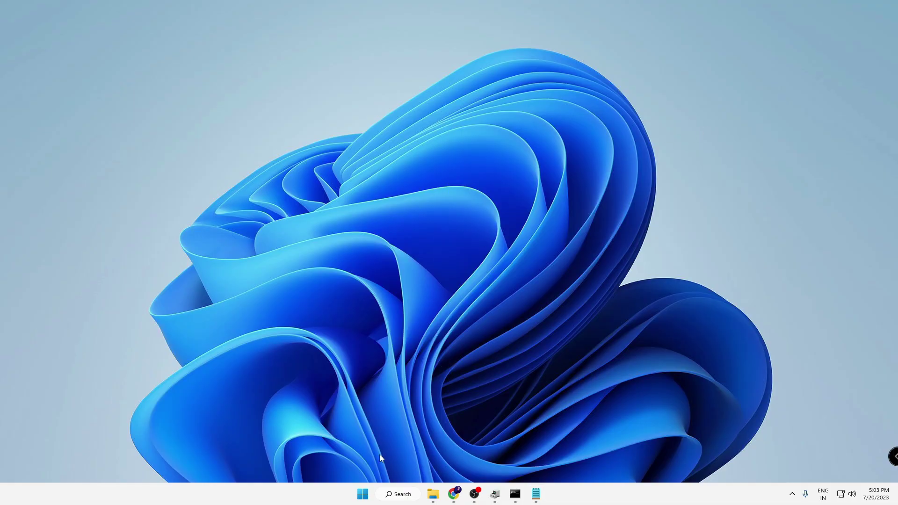
Step: Open Device Manager and start the Add legacy hardware wizard past its welcome page
left_click(494, 494)
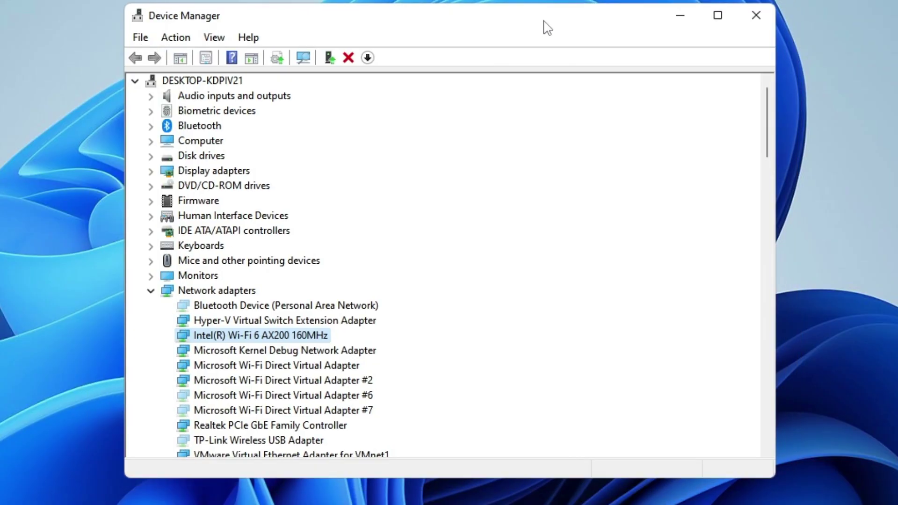
left_click(189, 40)
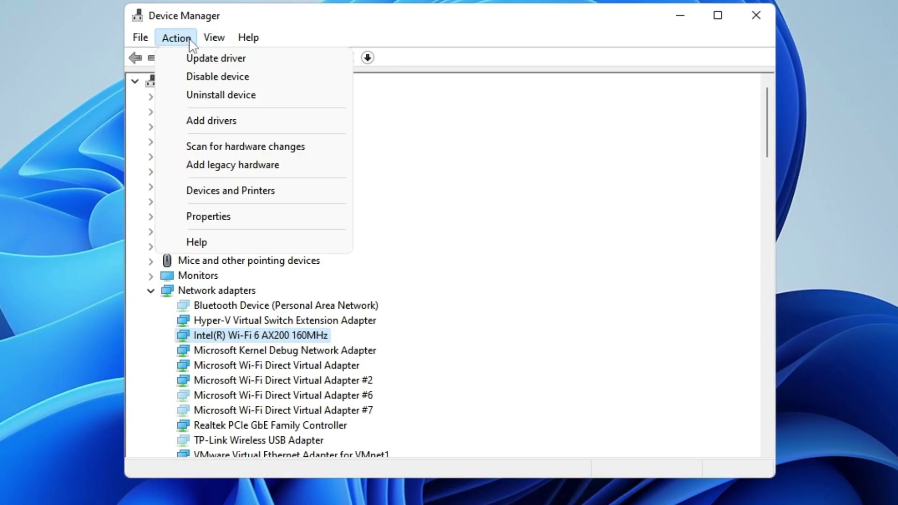
left_click(227, 167)
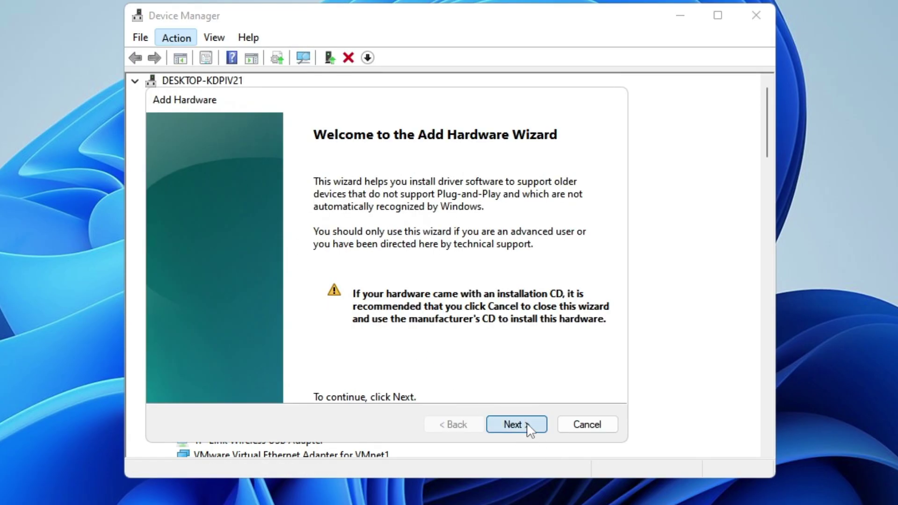
left_click(527, 426)
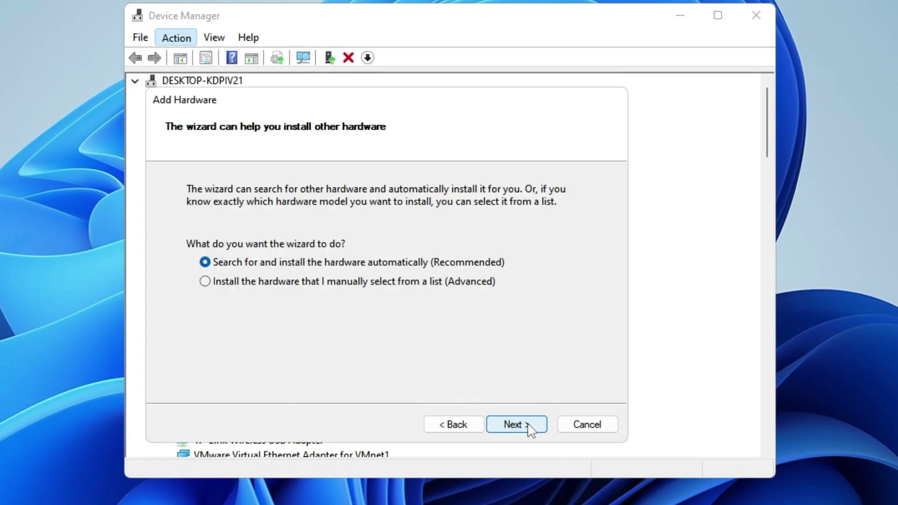
Step: Choose manual hardware selection with Network adapters as the type, advancing to driver selection
left_click(248, 284)
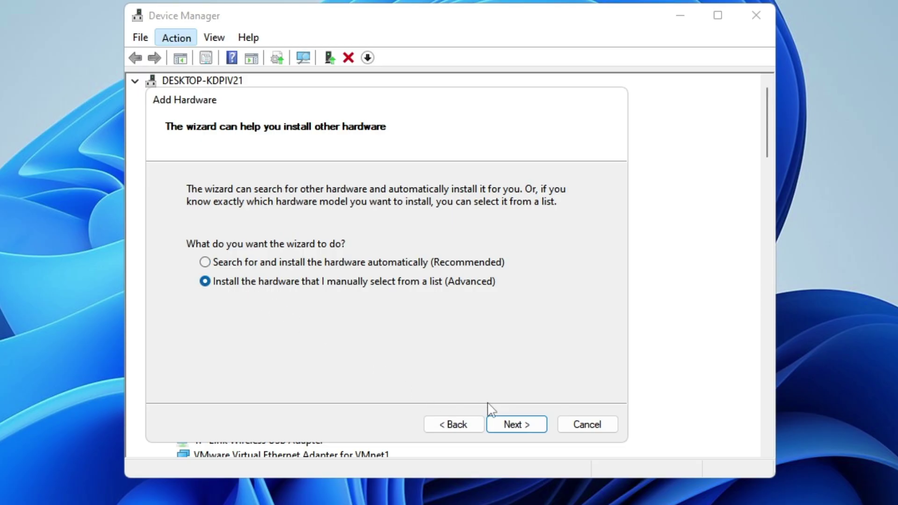
left_click(522, 426)
scroll(435, 367, "down", 4)
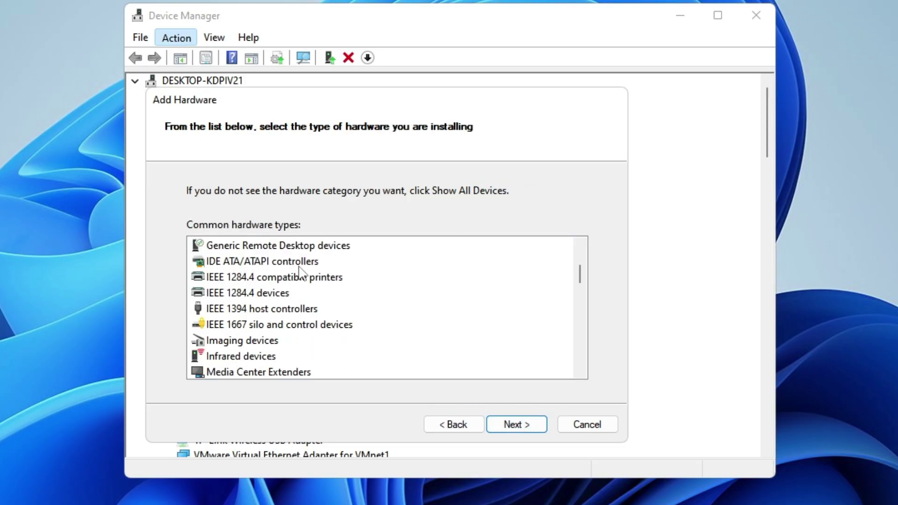
scroll(297, 278, "down", 2)
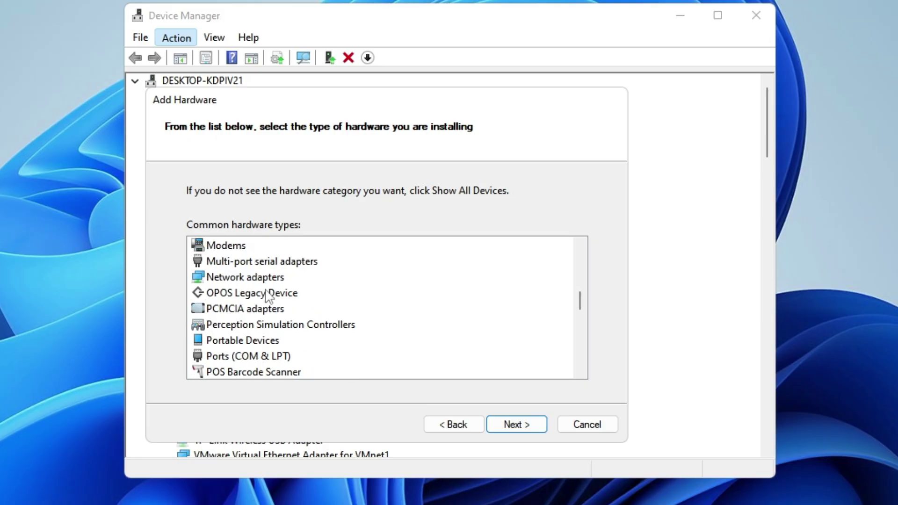
scroll(267, 293, "up", 2)
left_click(280, 342)
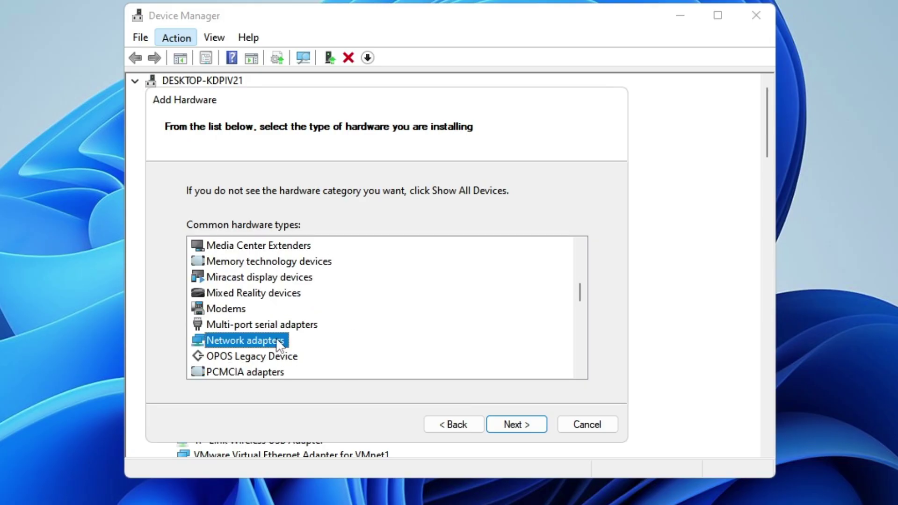
left_click(505, 427)
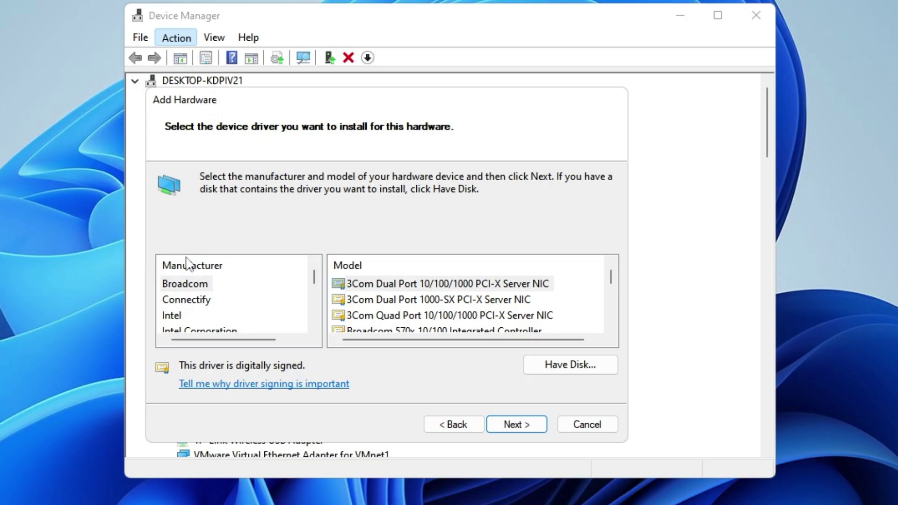
Step: Browse Intel's adapter models, selecting the 82567LF and then 82567V Gigabit entries
scroll(181, 280, "down", 1)
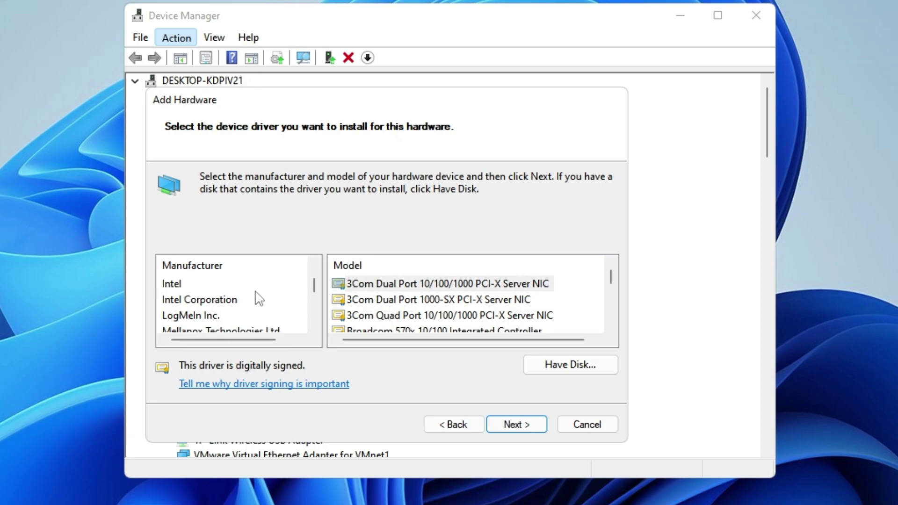
left_click(175, 291)
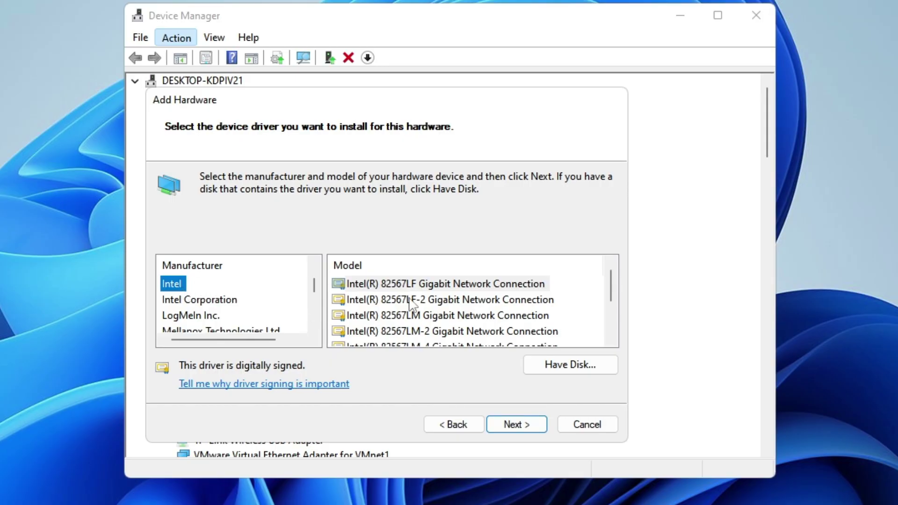
left_click(438, 289)
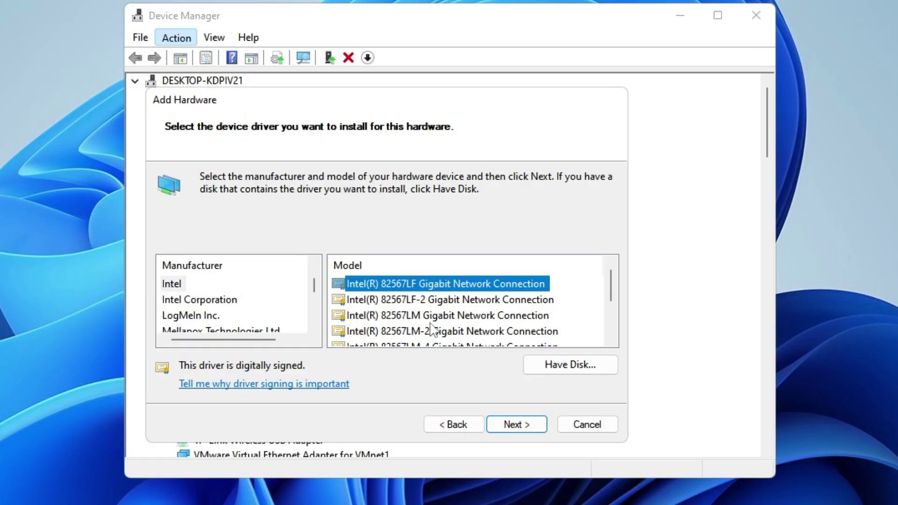
scroll(461, 323, "down", 1)
scroll(462, 316, "down", 1)
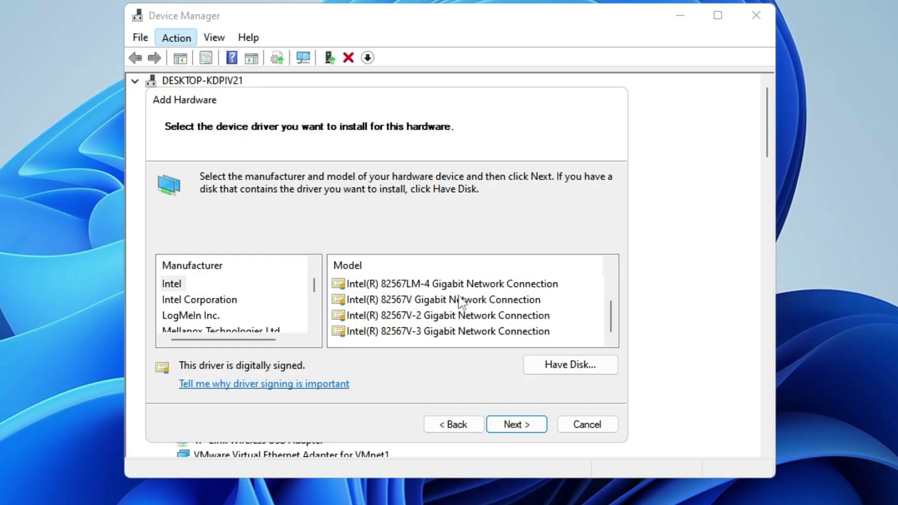
left_click(462, 305)
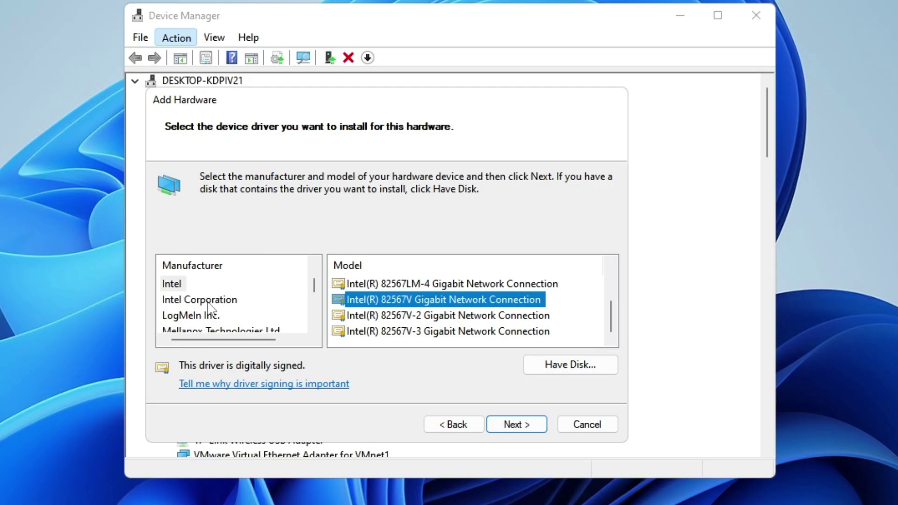
Step: View Intel Corporation, Microsoft and Realtek models, then cancel the wizard without installing
left_click(185, 284)
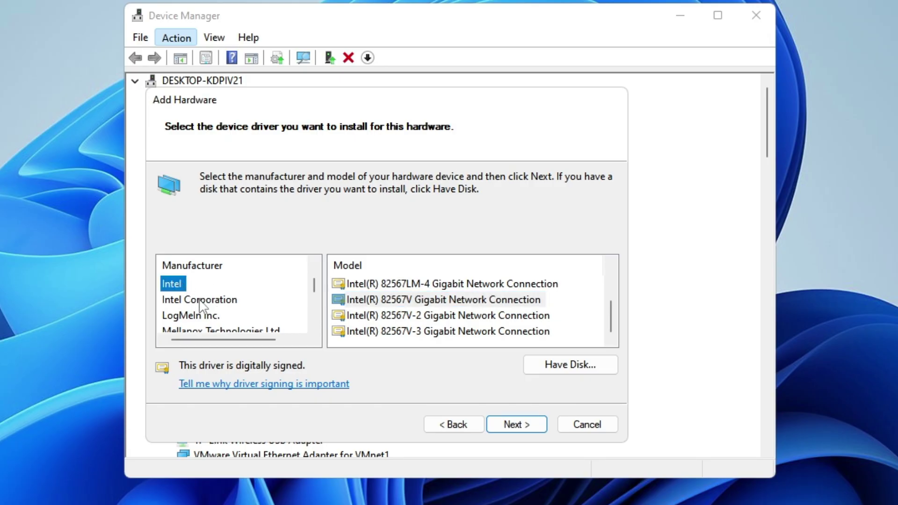
left_click(208, 302)
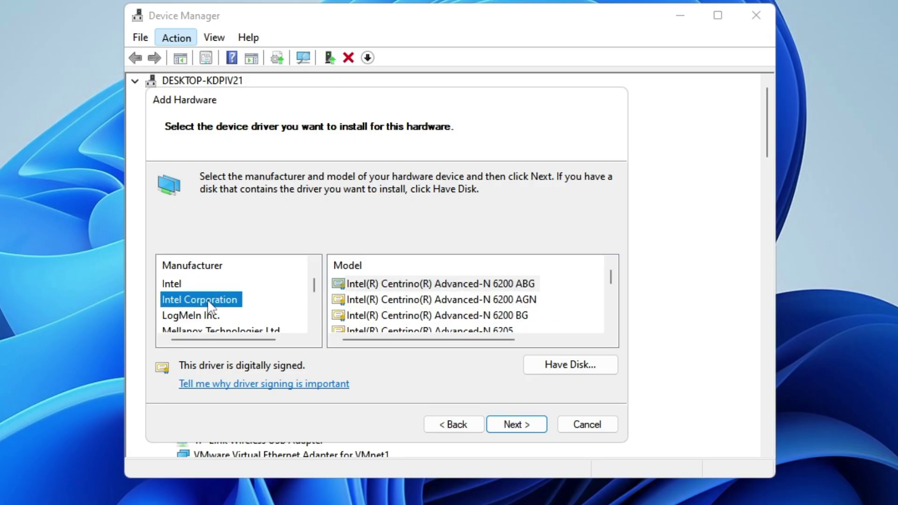
scroll(209, 310, "down", 1)
left_click(206, 312)
scroll(205, 314, "down", 1)
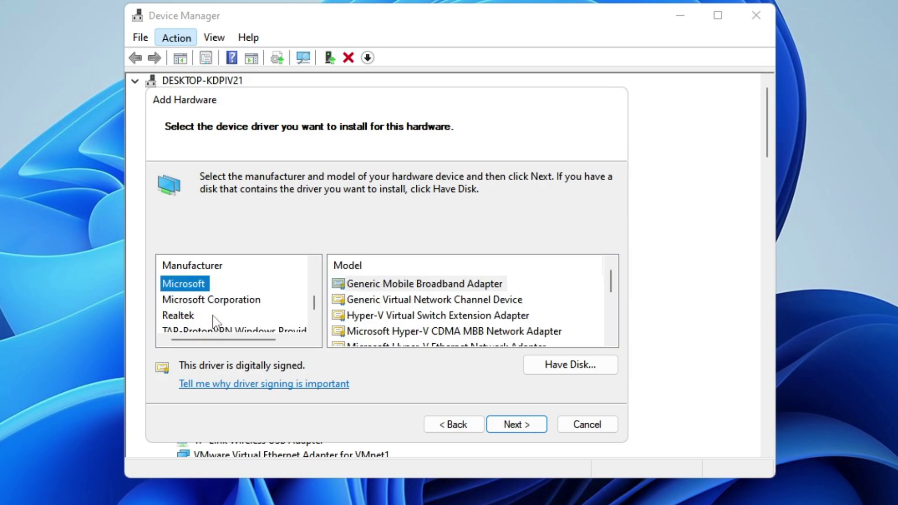
left_click(201, 317)
scroll(201, 313, "up", 2)
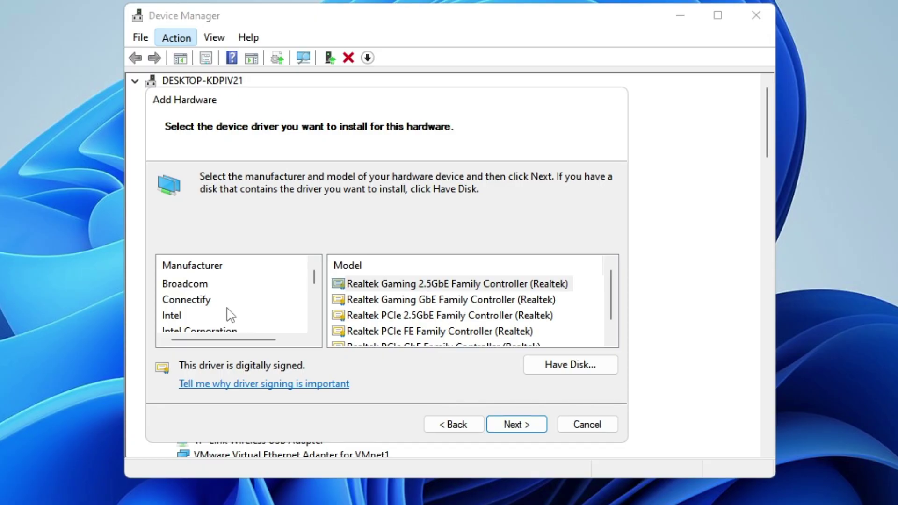
left_click(594, 427)
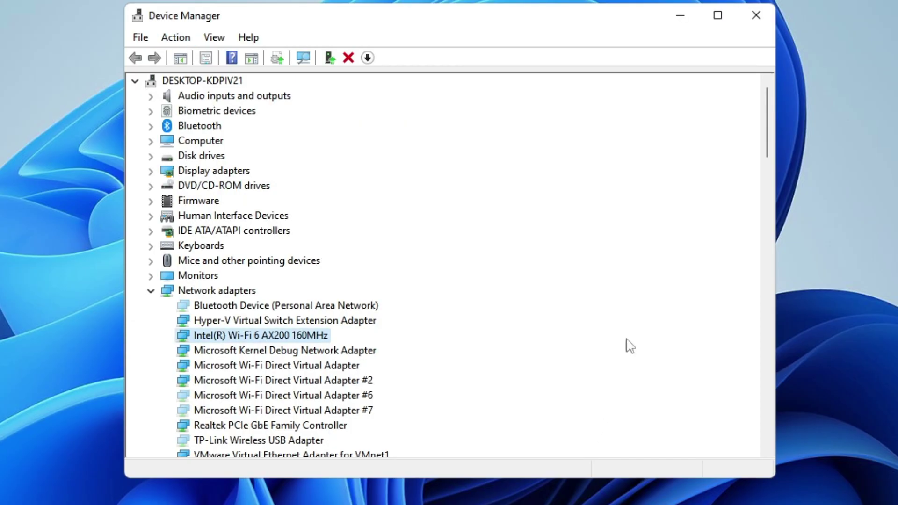
Step: Close Device Manager and run DISM /Online /Cleanup-Image /RestoreHealth from the notes
left_click(759, 16)
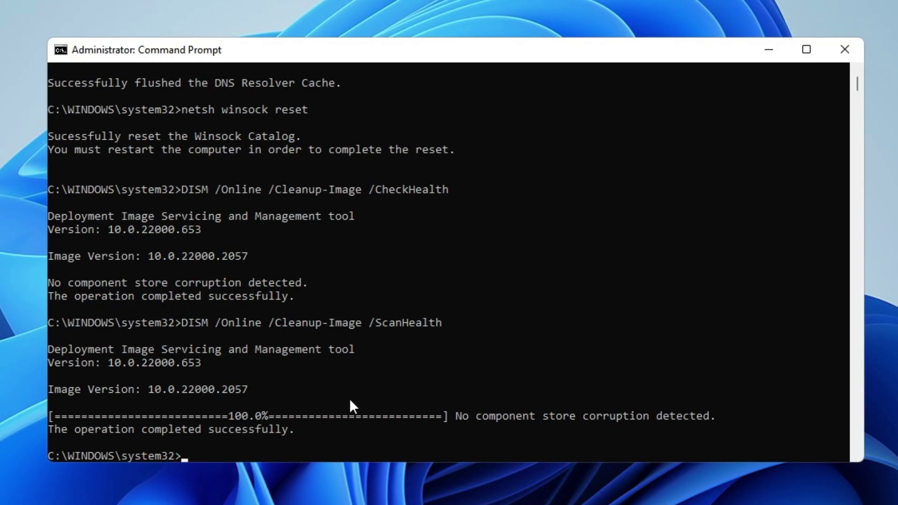
scroll(349, 399, "down", 2)
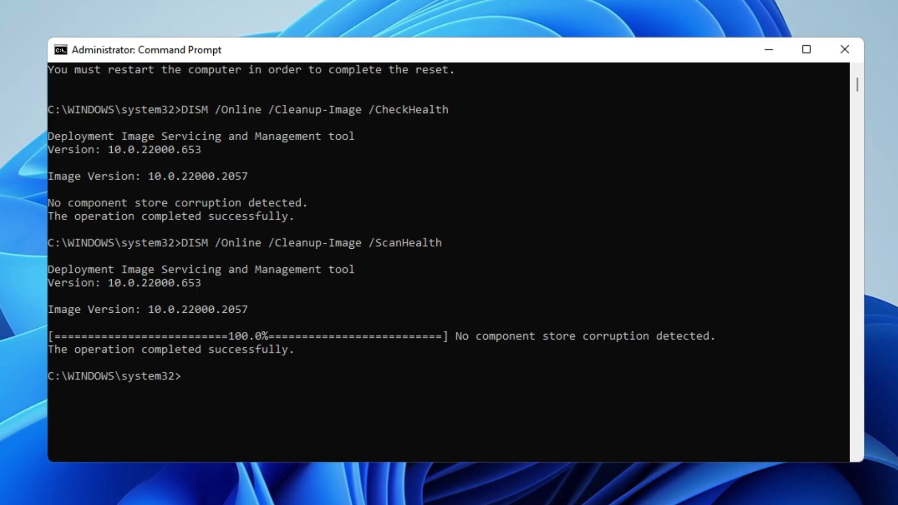
key("alt+Tab")
left_click_drag(427, 156, 746, 161)
key("ctrl+c")
left_click(240, 388)
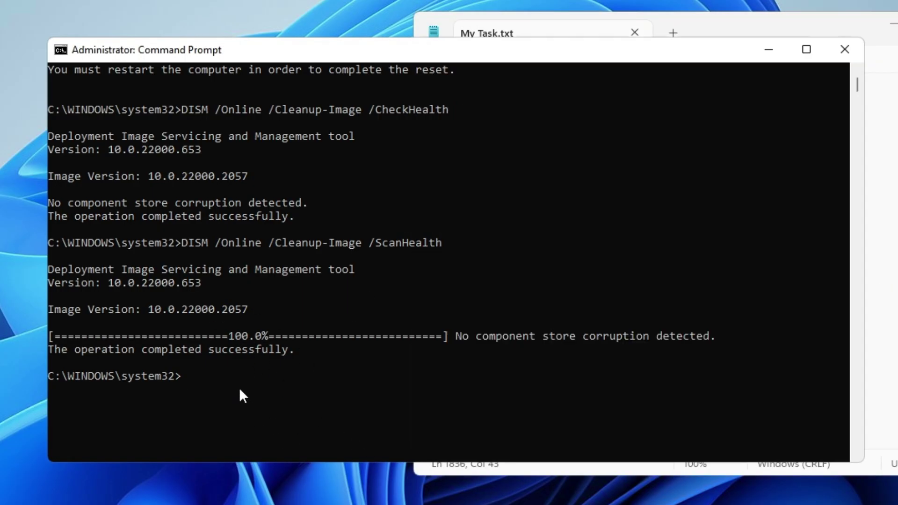
right_click(228, 369)
key("Return")
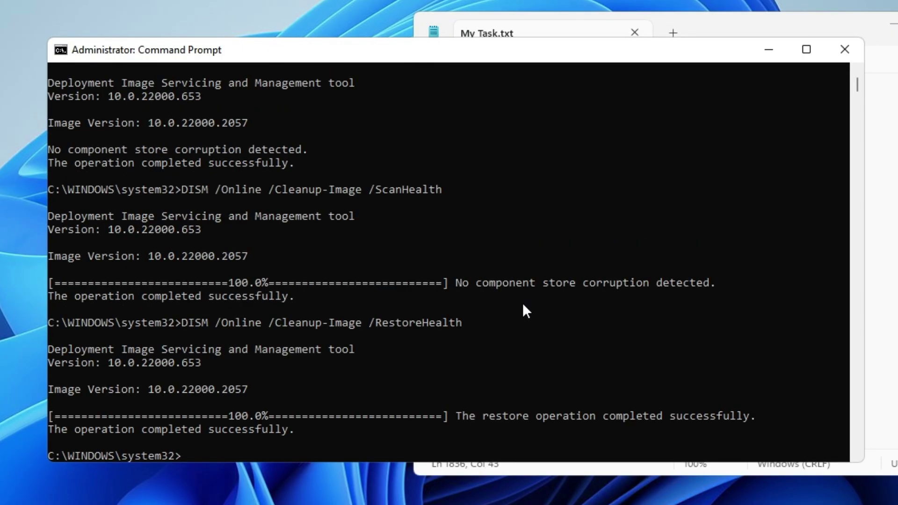
Step: Copy the RestoreHealth line again and paste it at the prompt
left_click(868, 244)
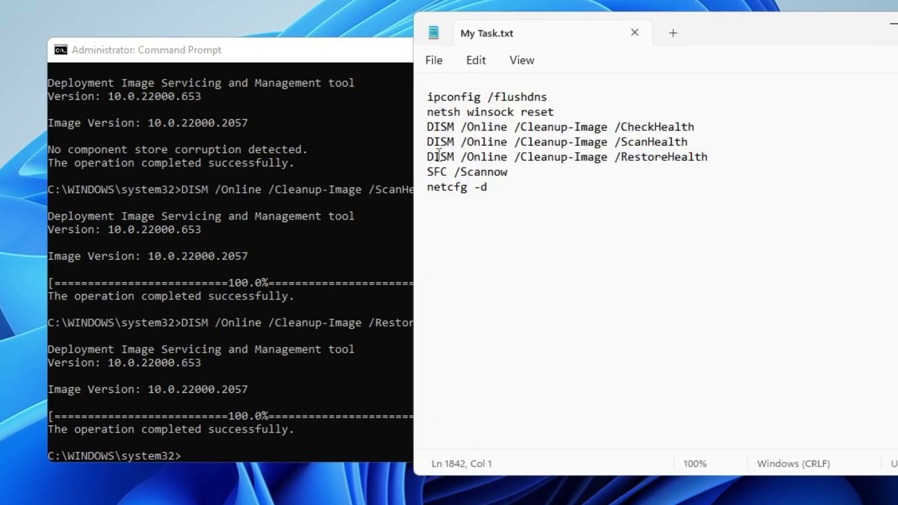
left_click_drag(428, 158, 726, 158)
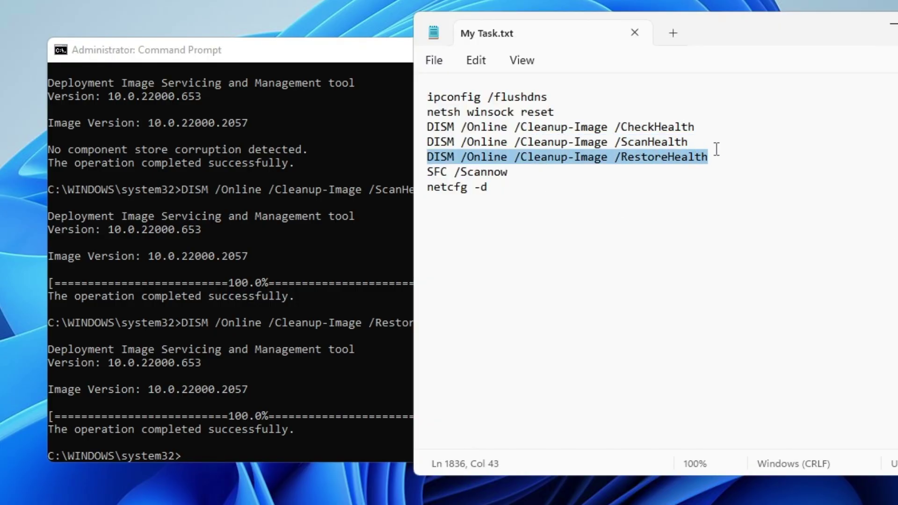
scroll(287, 349, "down", 2)
left_click(287, 349)
right_click(237, 383)
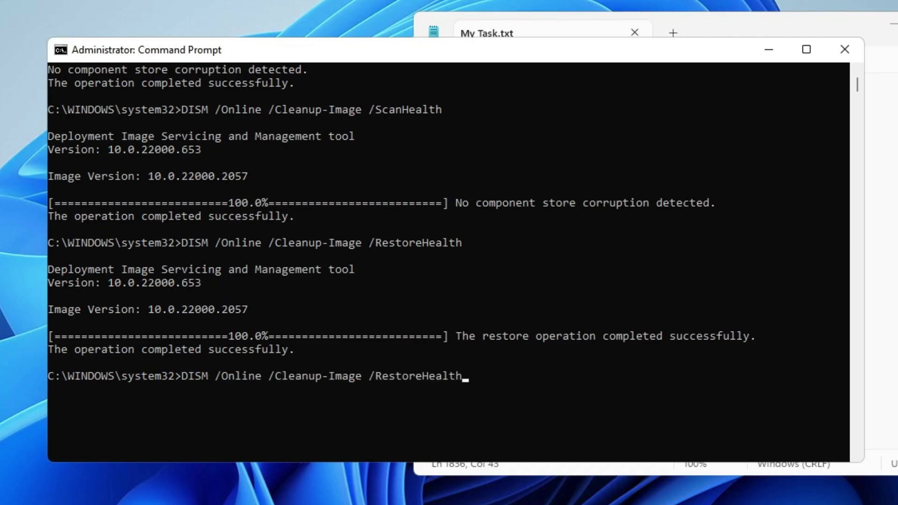
Step: Paste SFC /Scannow at the prompt, then erase it without running
left_click(870, 306)
left_click_drag(427, 173, 523, 176)
key("ctrl+c")
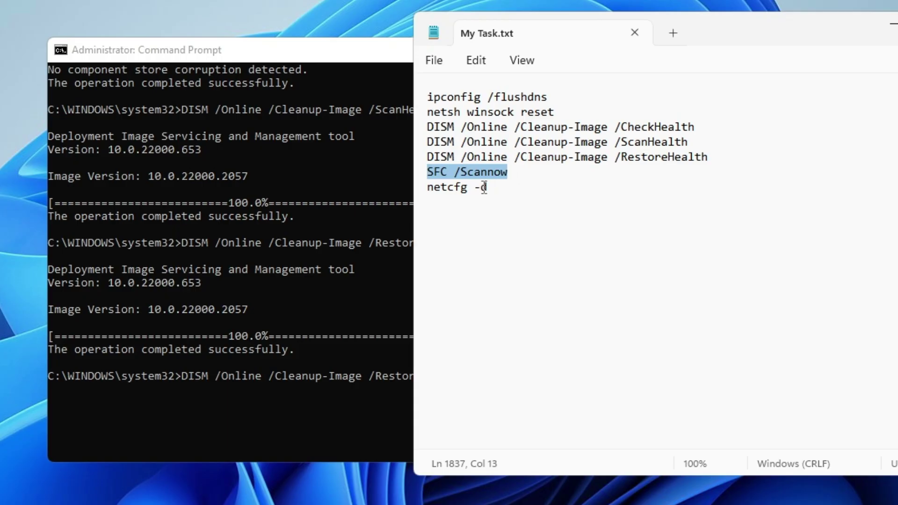
left_click(313, 378)
right_click(331, 374)
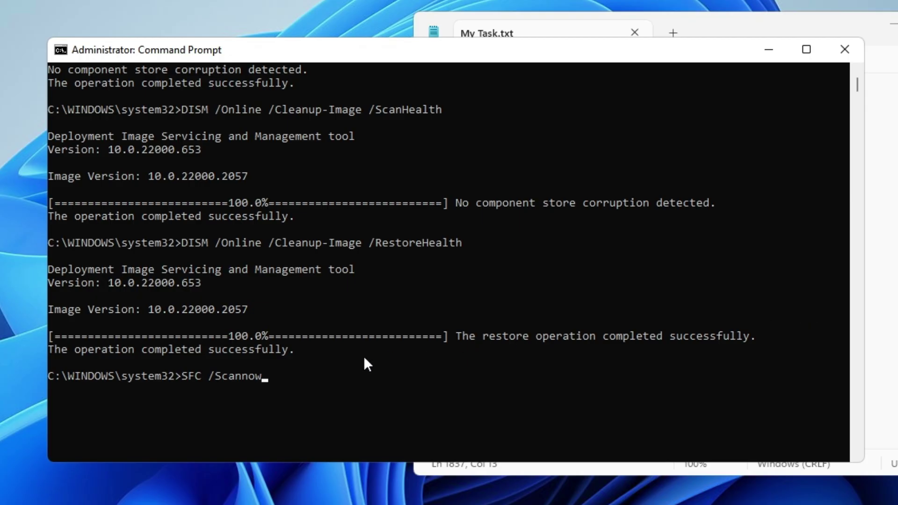
key("BackSpace")
key("BackSpace")
key("BackSpace")
key("BackSpace")
key("BackSpace")
key("BackSpace")
key("BackSpace")
key("BackSpace")
key("BackSpace")
key("BackSpace")
key("BackSpace")
key("BackSpace")
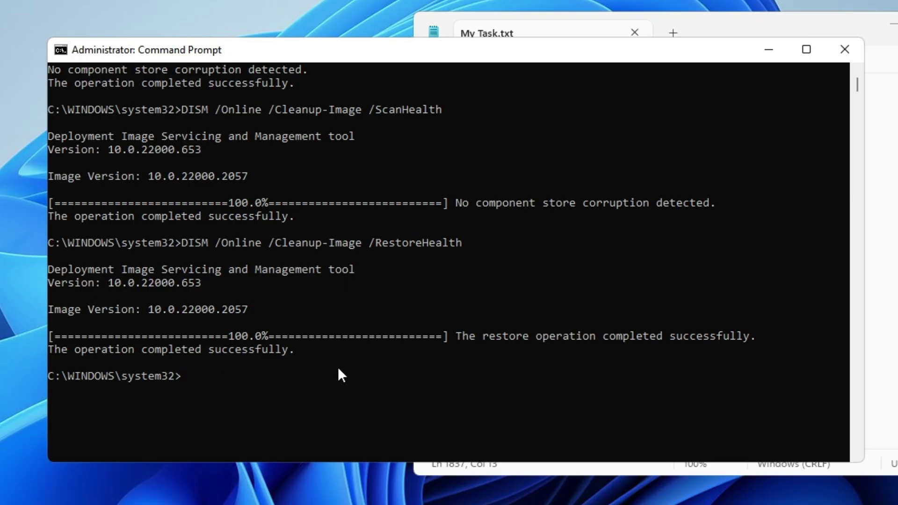
Step: Copy the netcfg -d line from the notes into the administrator Command Prompt, then minimize both windows
left_click(886, 236)
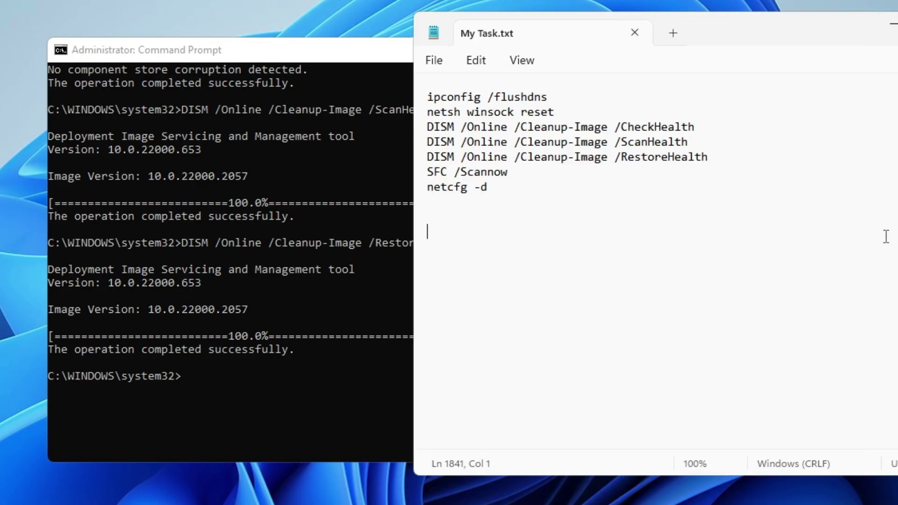
left_click(502, 192)
left_click(428, 190)
key("shift+End")
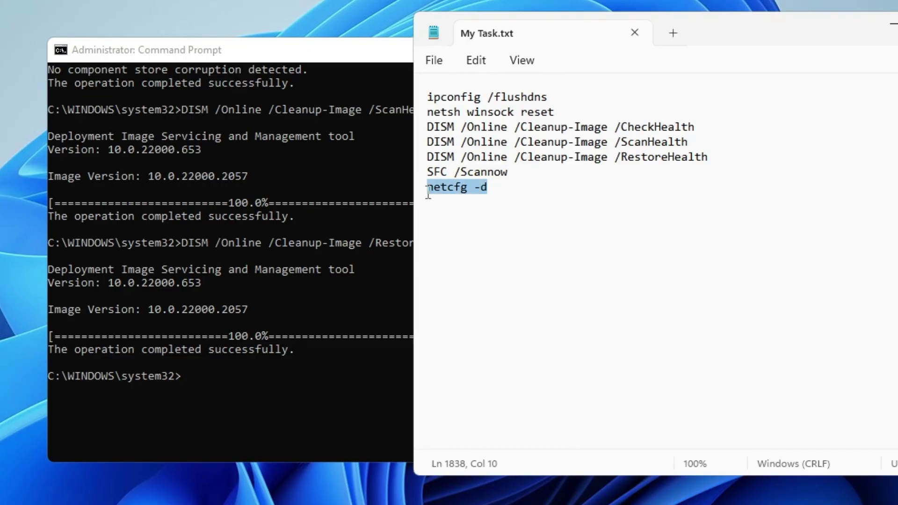
key("ctrl+c")
right_click(241, 372)
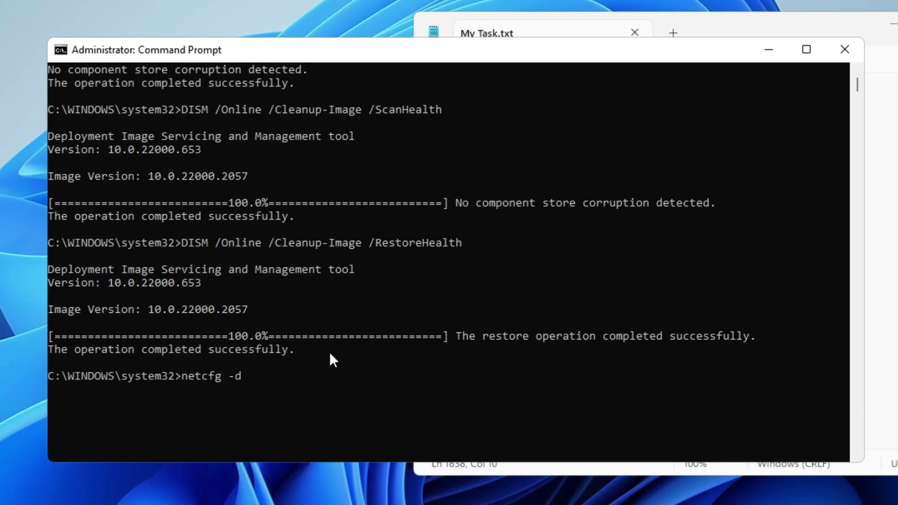
left_click(769, 50)
left_click(892, 23)
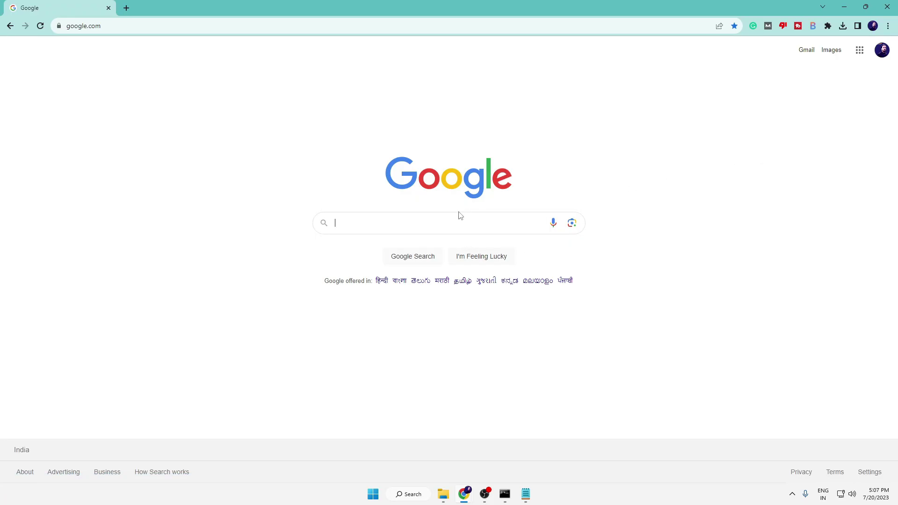
Step: Search Google for 'intel wifi driver download for windows 11' and open Intel's Wi-Fi driver page listing 22.230.0
type("intel wi")
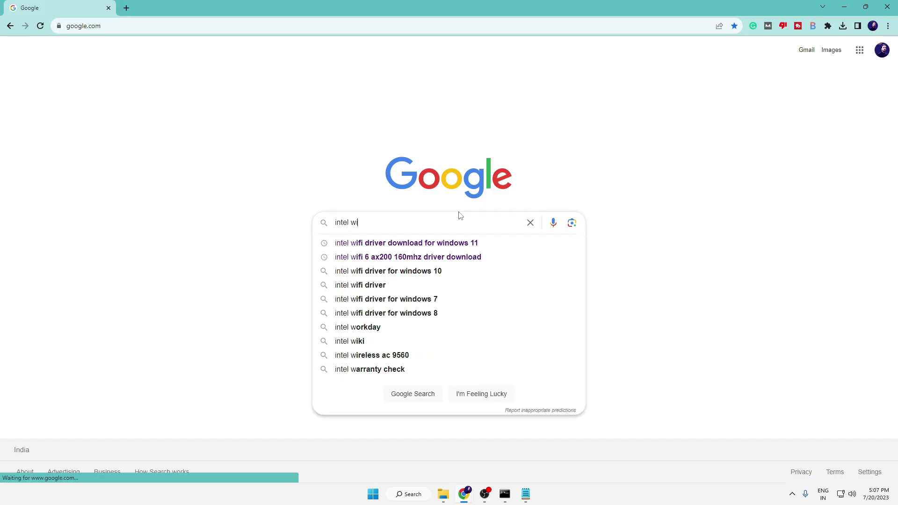
type("fi")
key("Down")
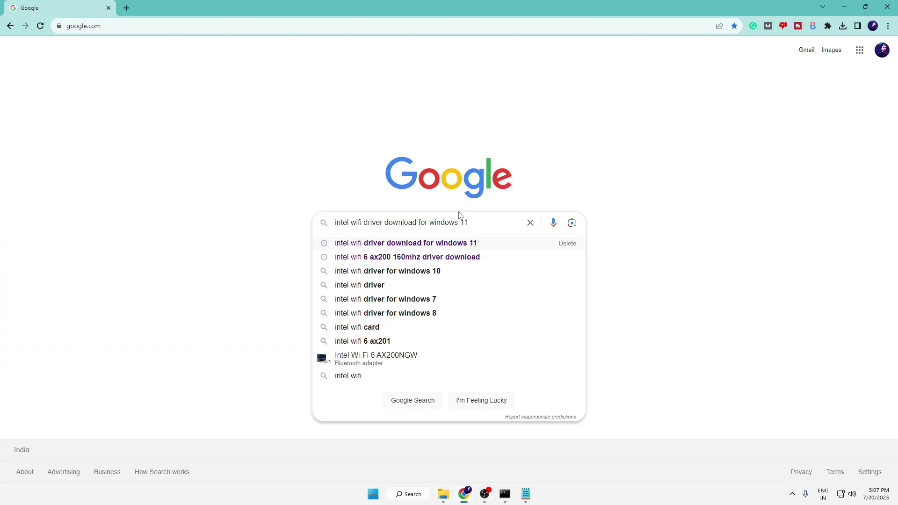
key("Return")
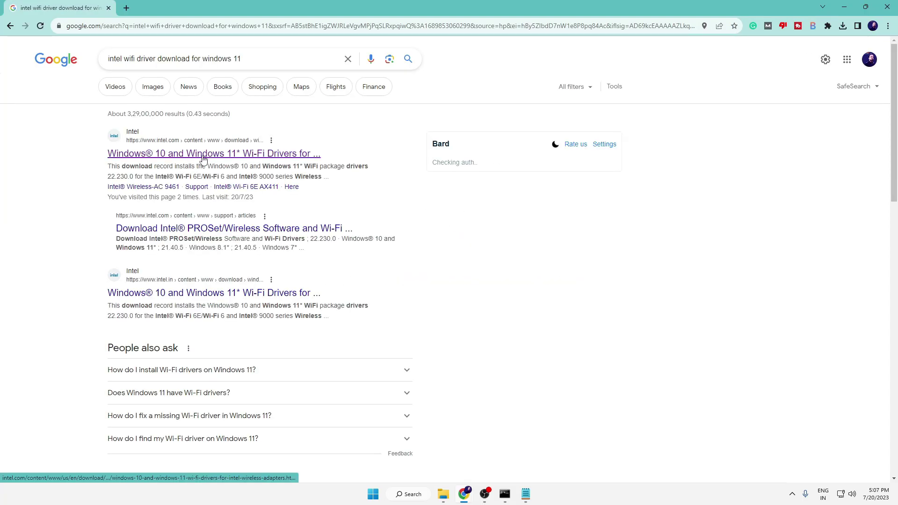
left_click(204, 159)
scroll(194, 204, "down", 3)
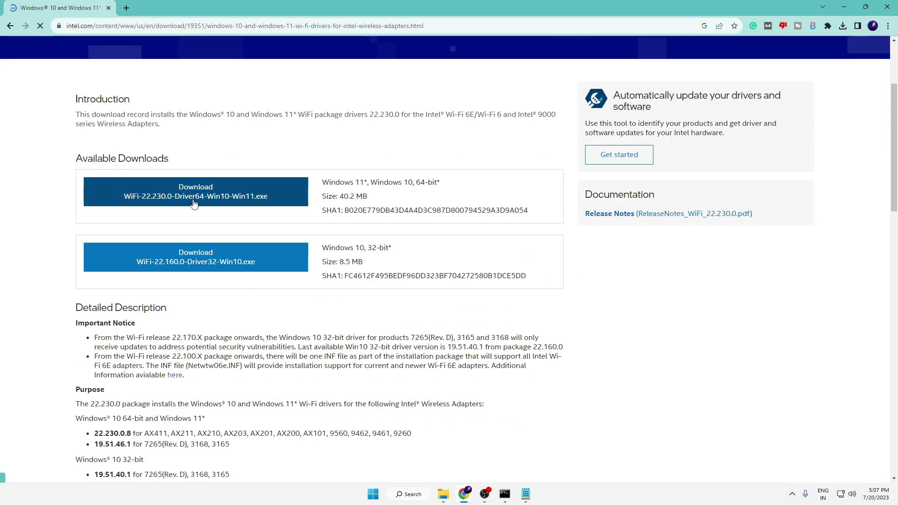